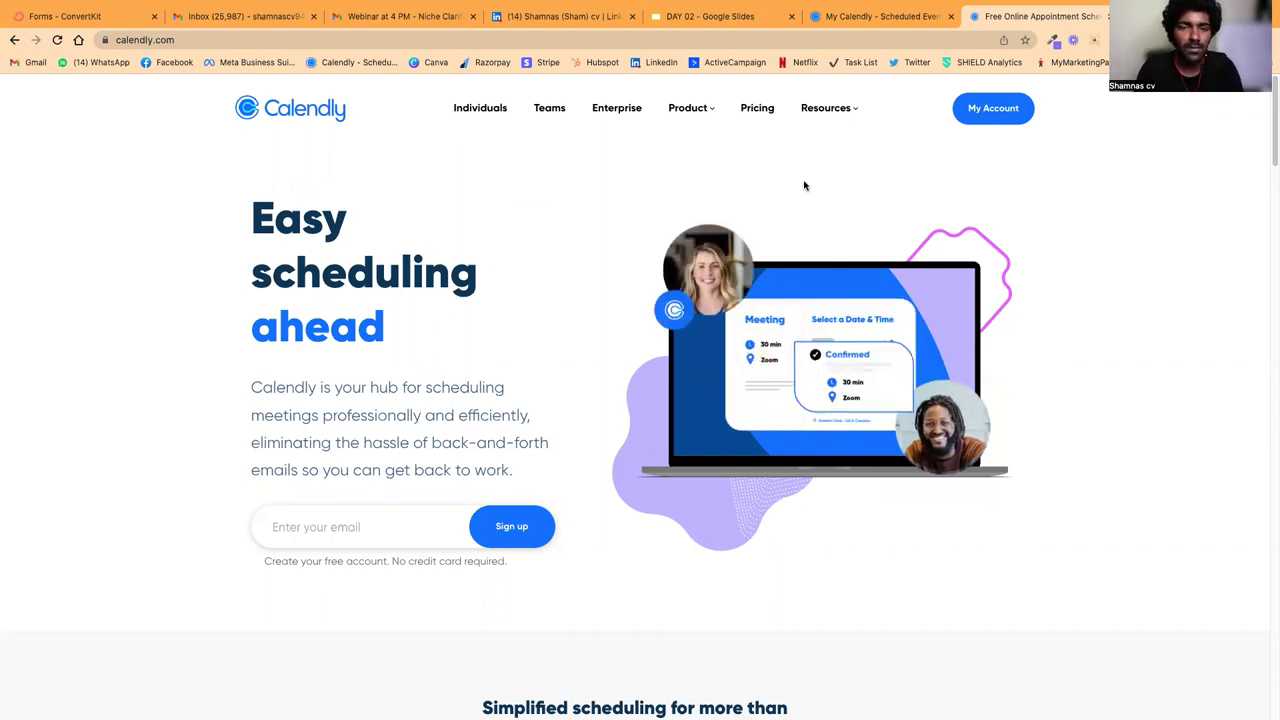
Step: Sign up from the Calendly home page with the account's e-mail address
scroll(584, 242, down, 3)
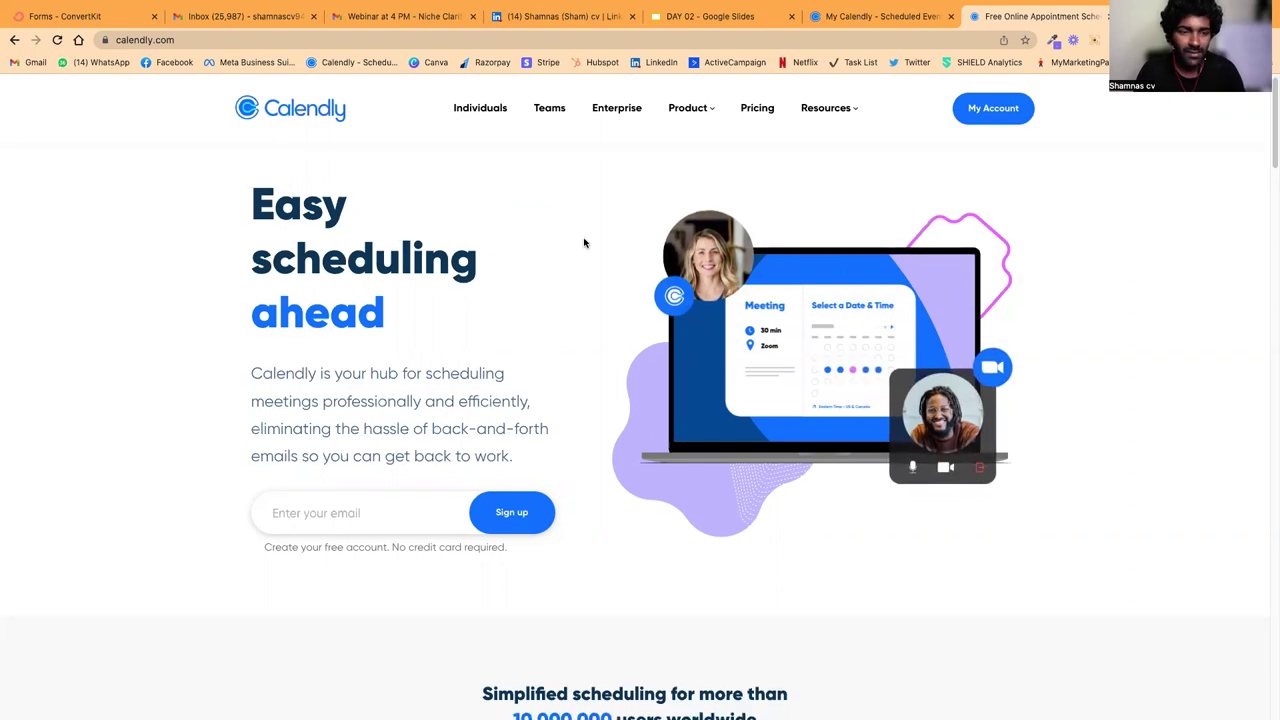
scroll(585, 241, up, 3)
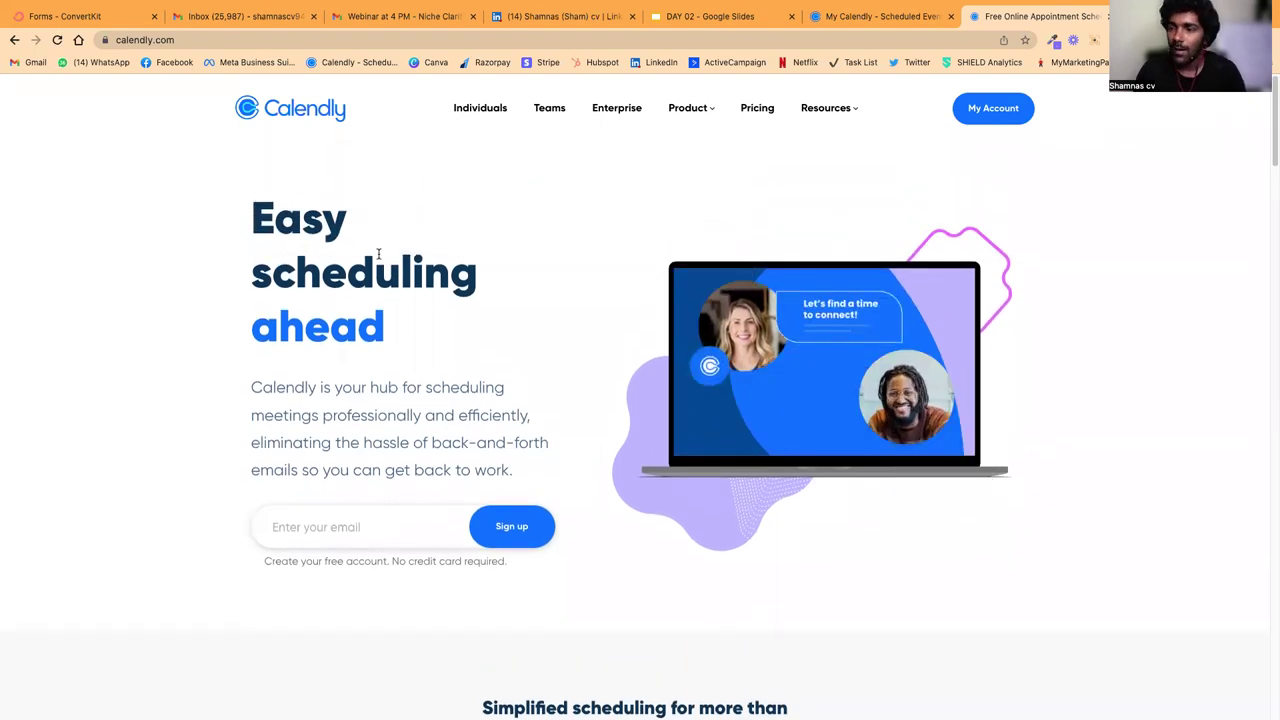
click(321, 517)
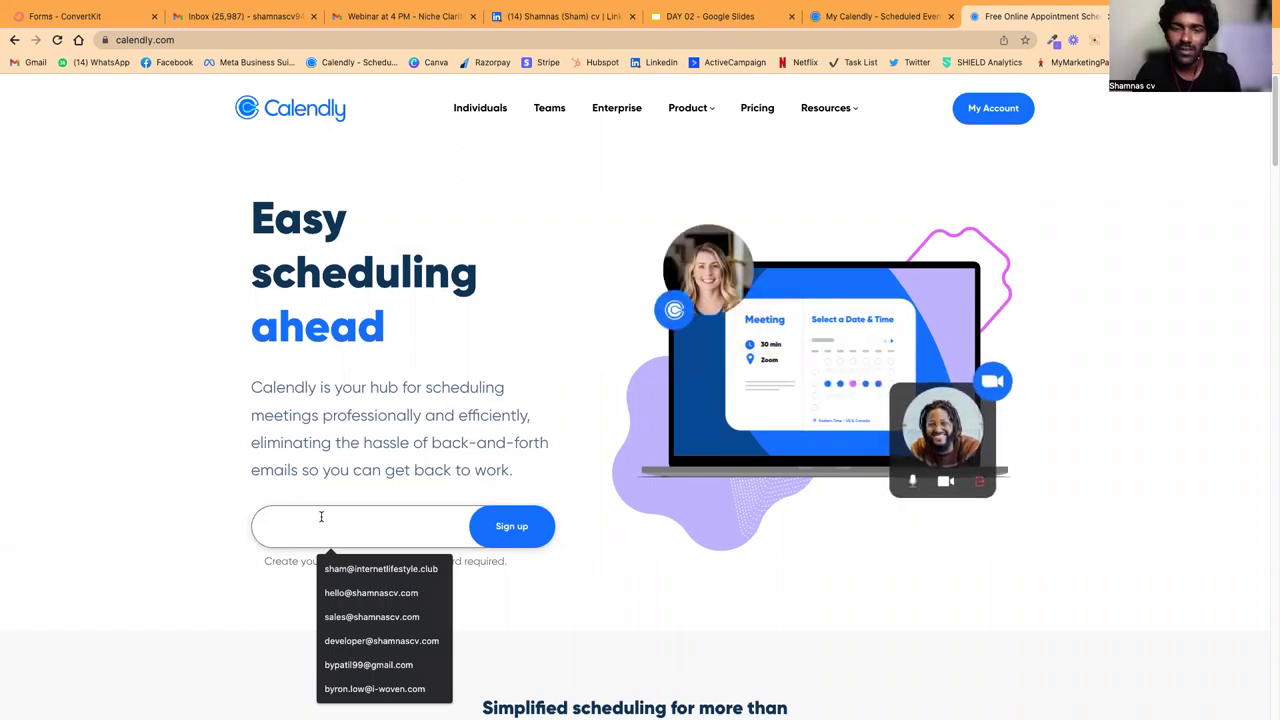
click(369, 567)
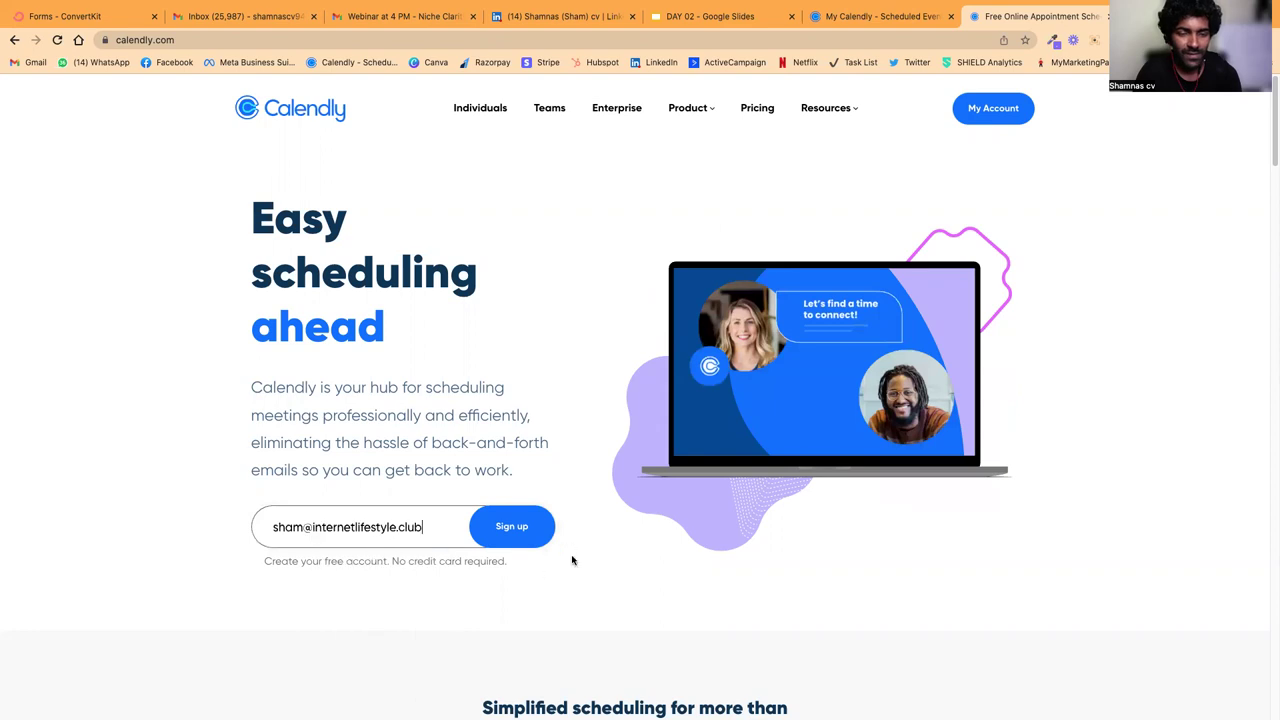
click(515, 533)
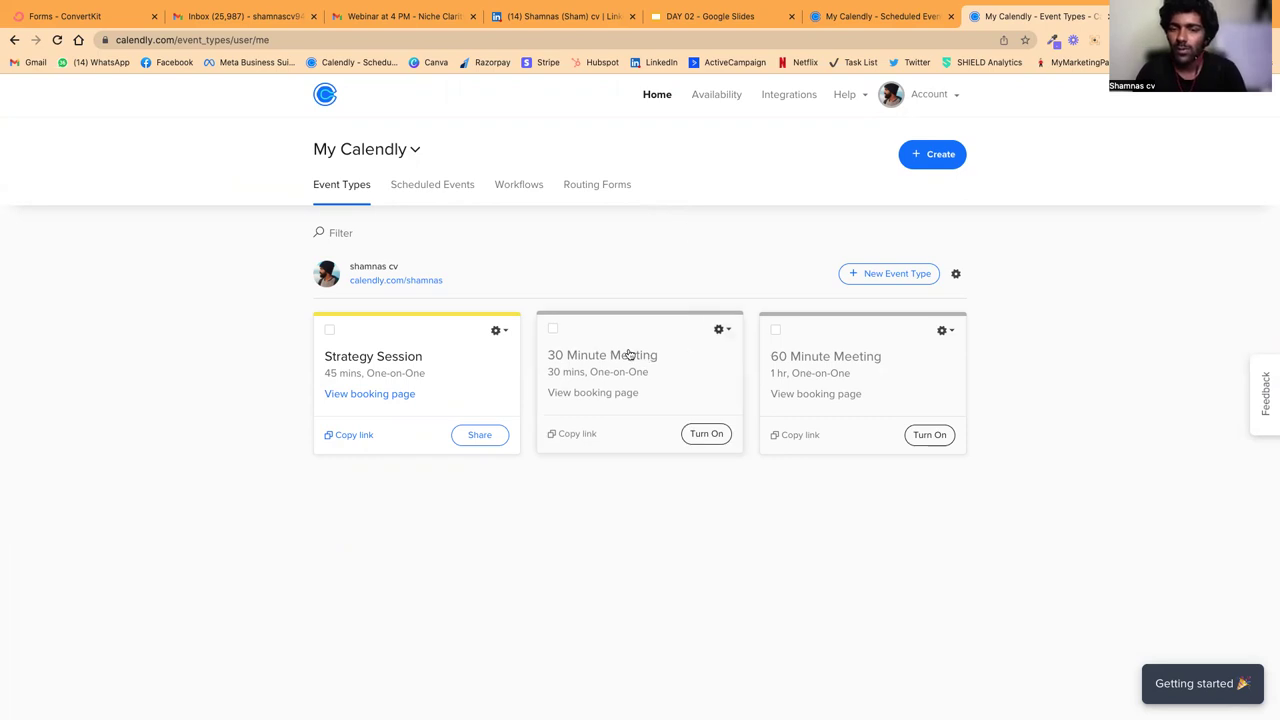
Step: Look over the Strategy Session event type's options and settings and the list of past scheduled events
click(497, 330)
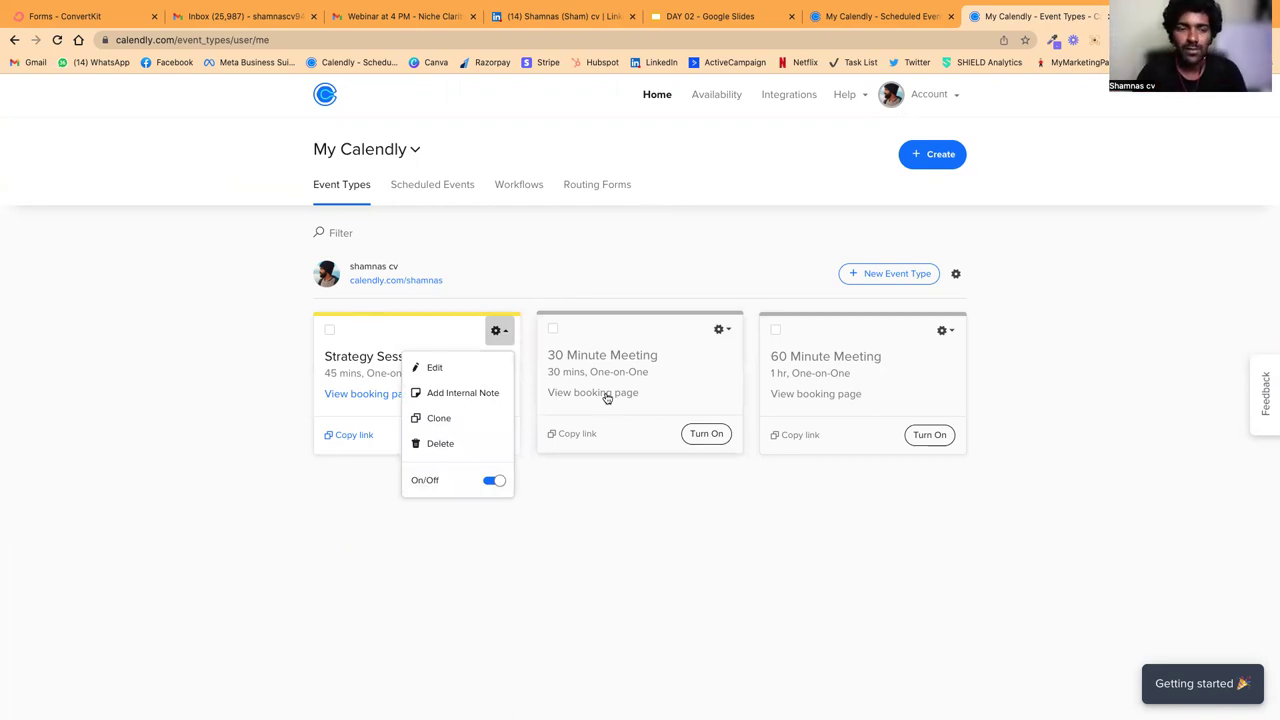
click(688, 276)
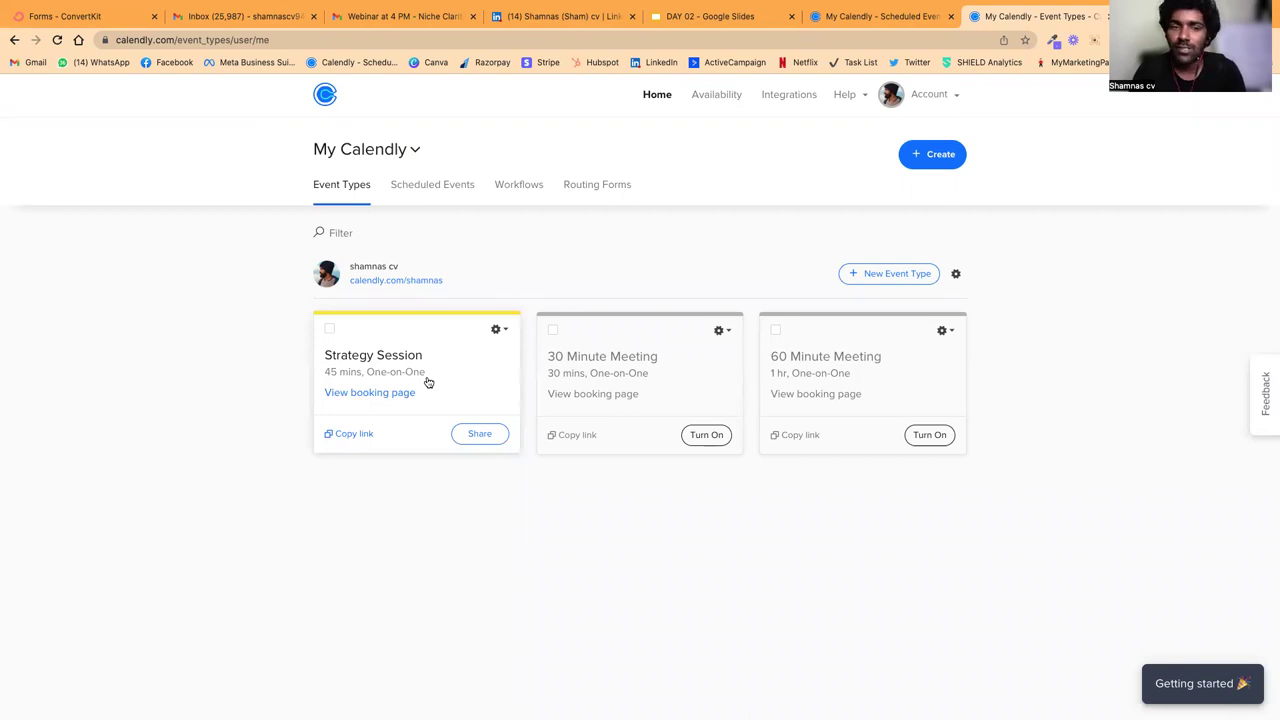
click(845, 14)
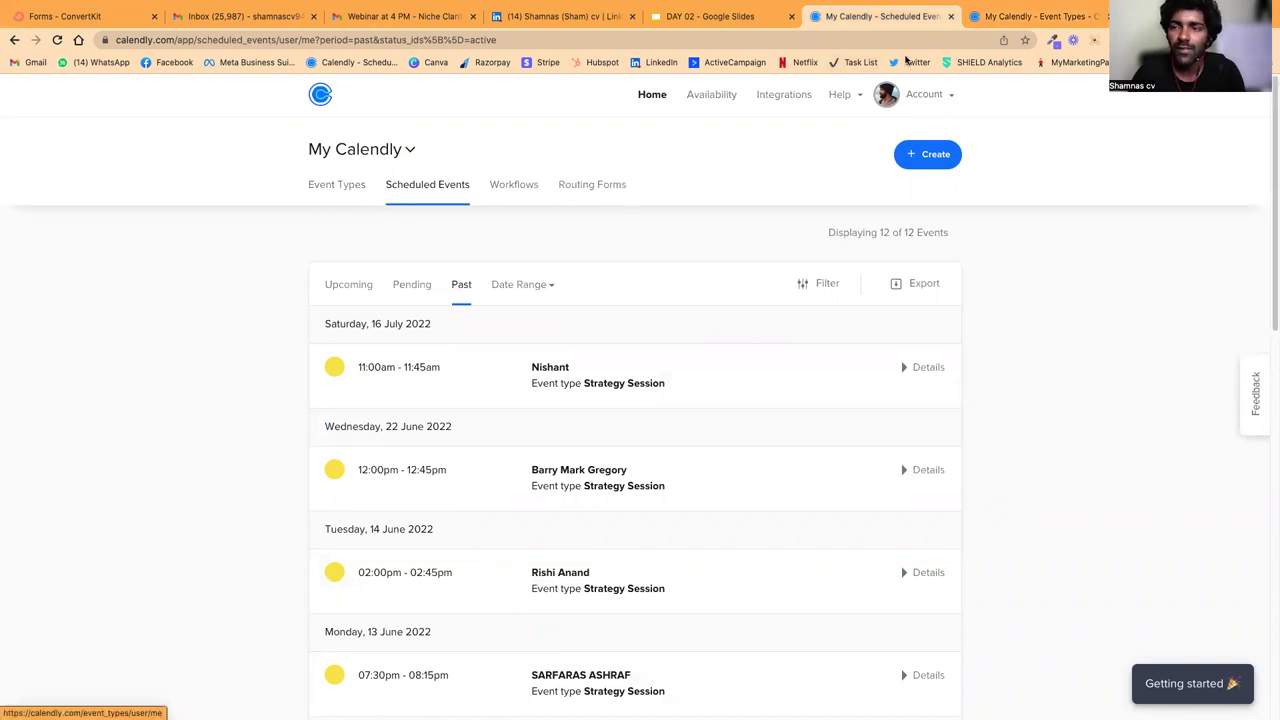
click(1038, 17)
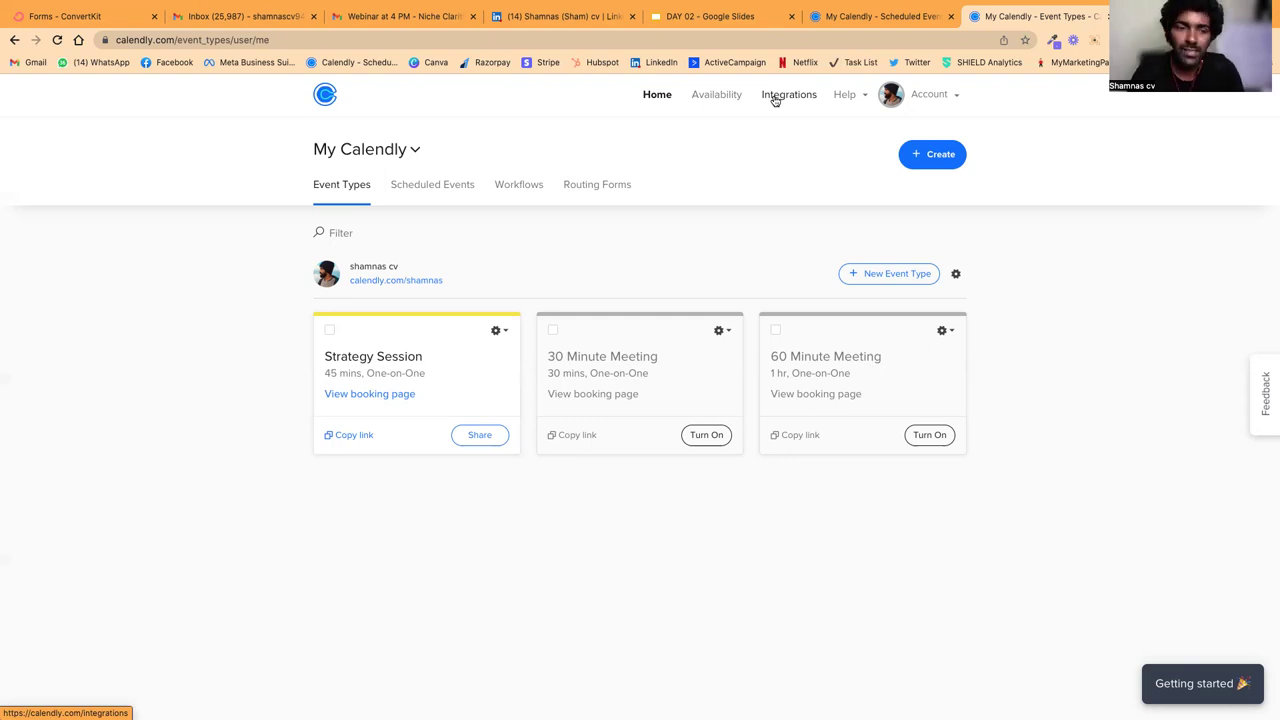
click(401, 358)
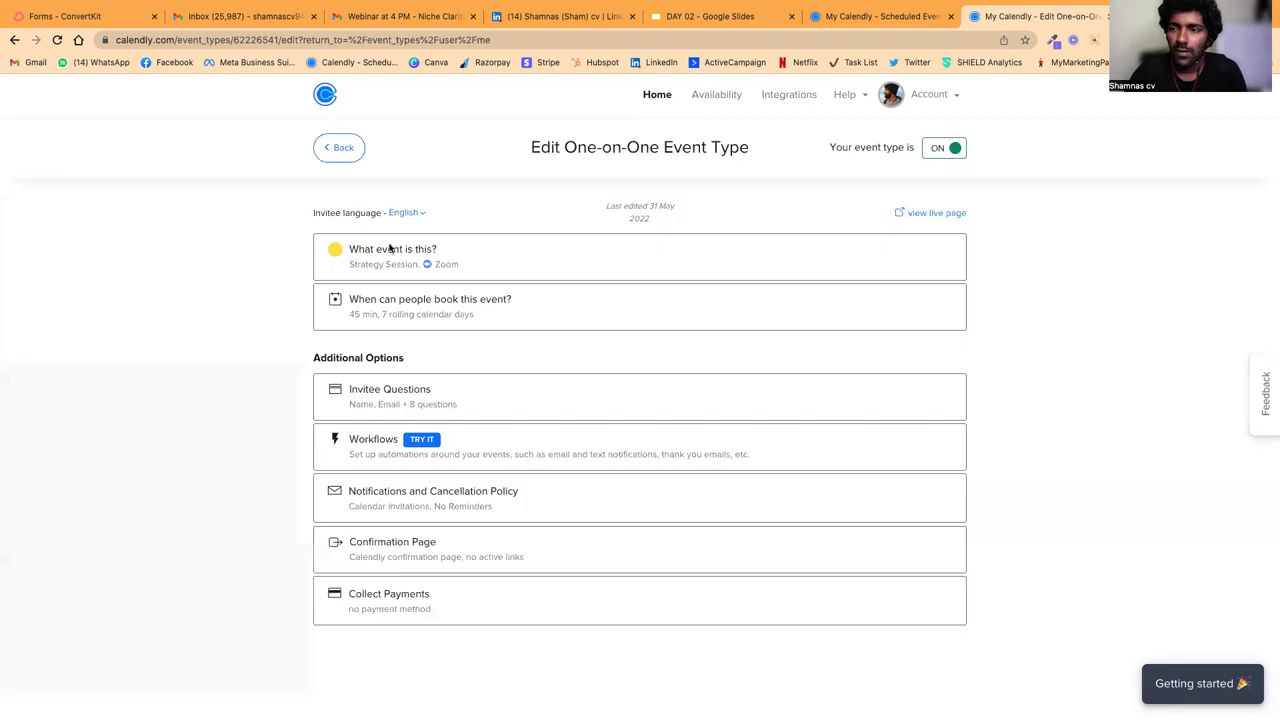
click(340, 149)
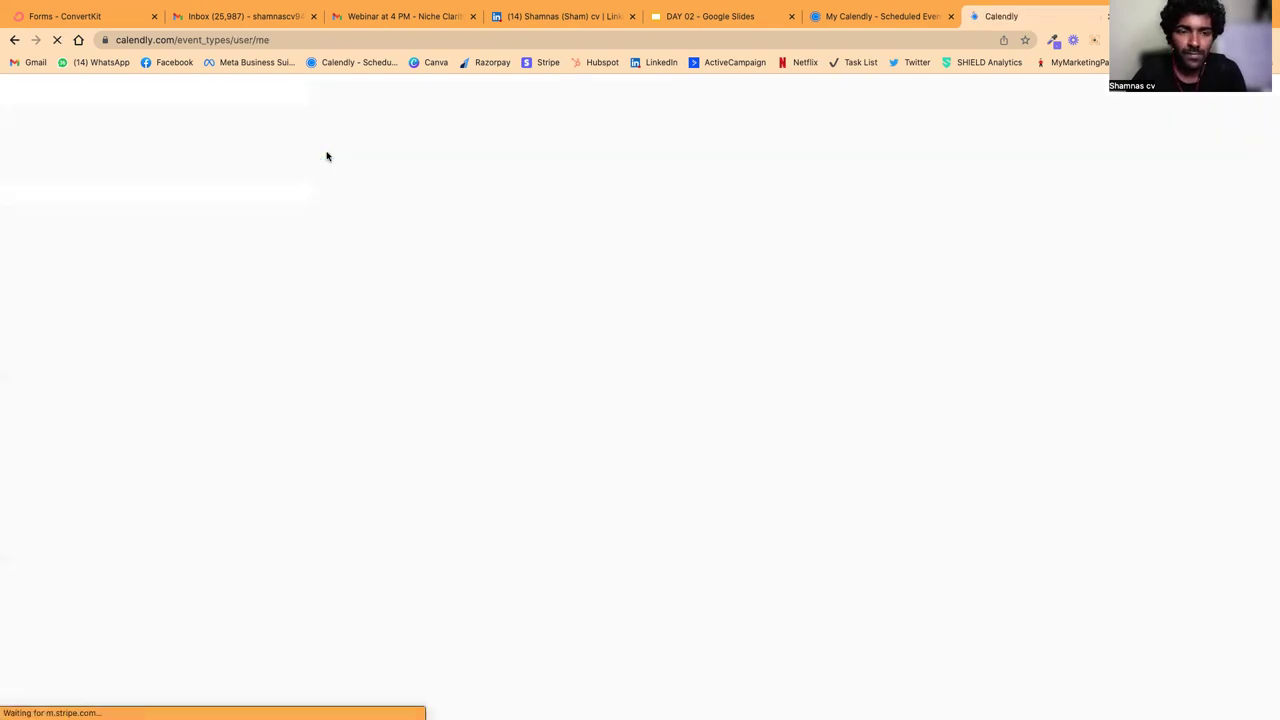
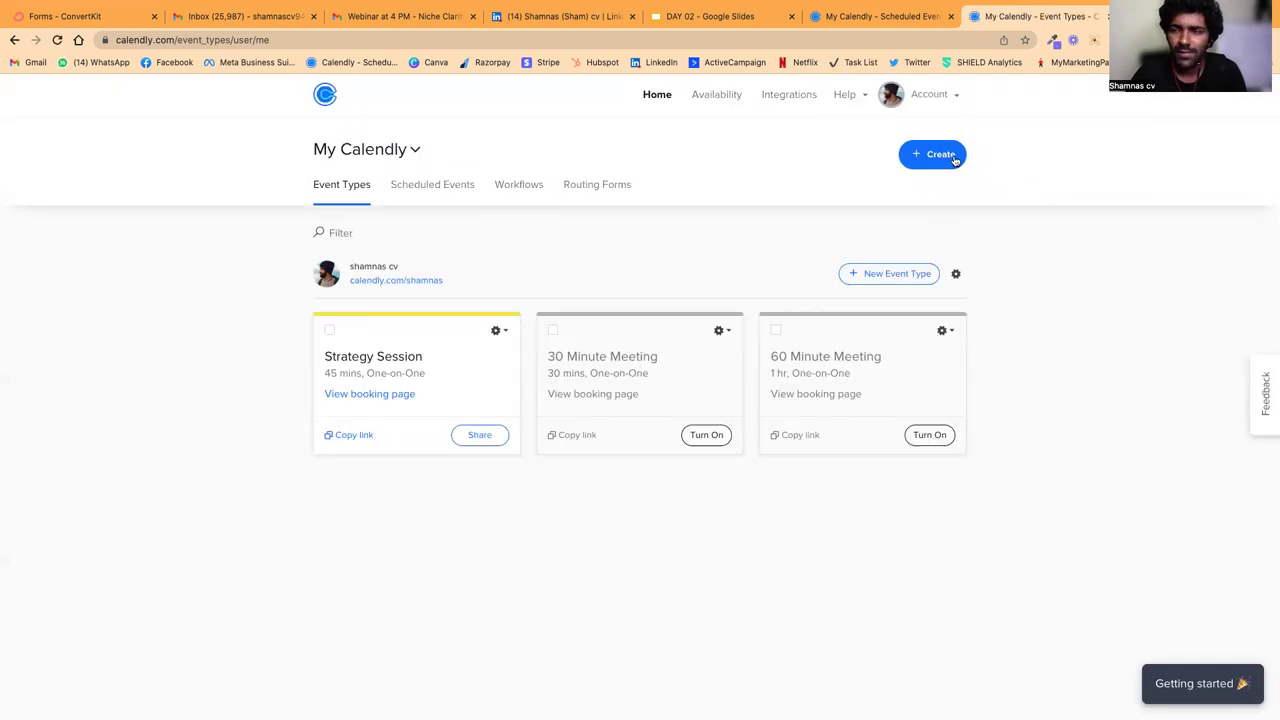
Step: Start creating a new One-on-One event type
click(934, 162)
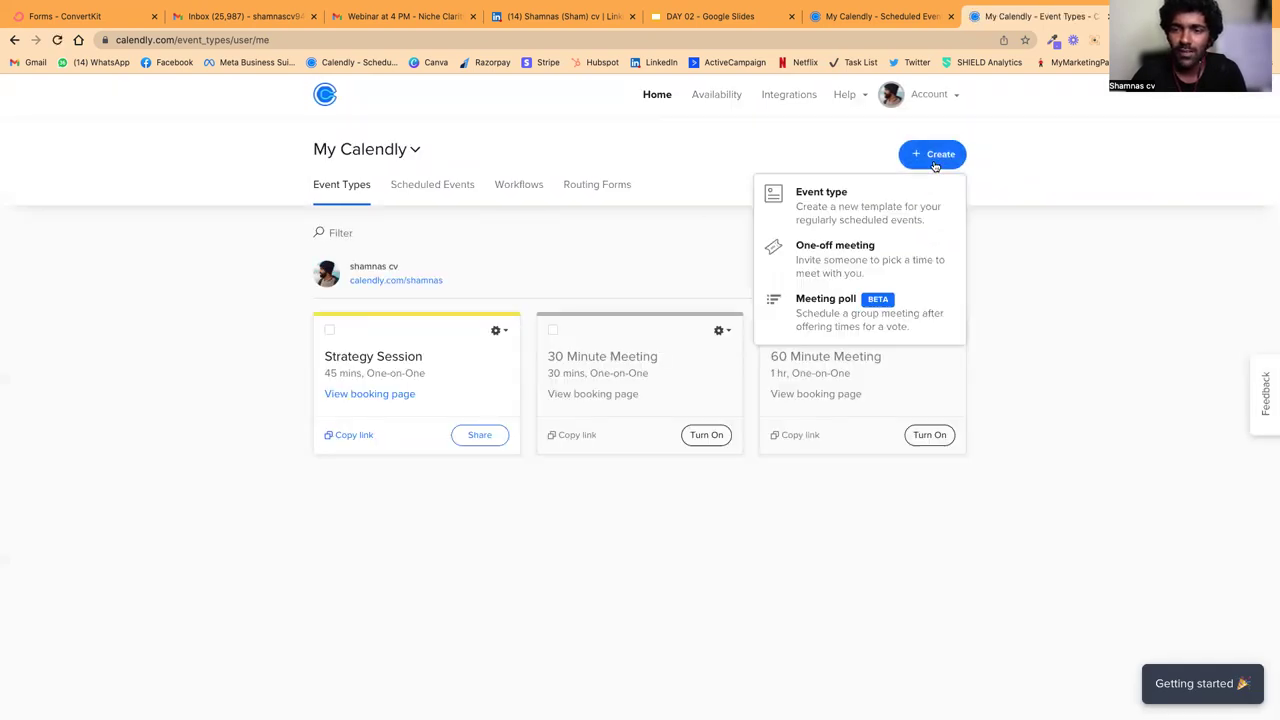
click(851, 222)
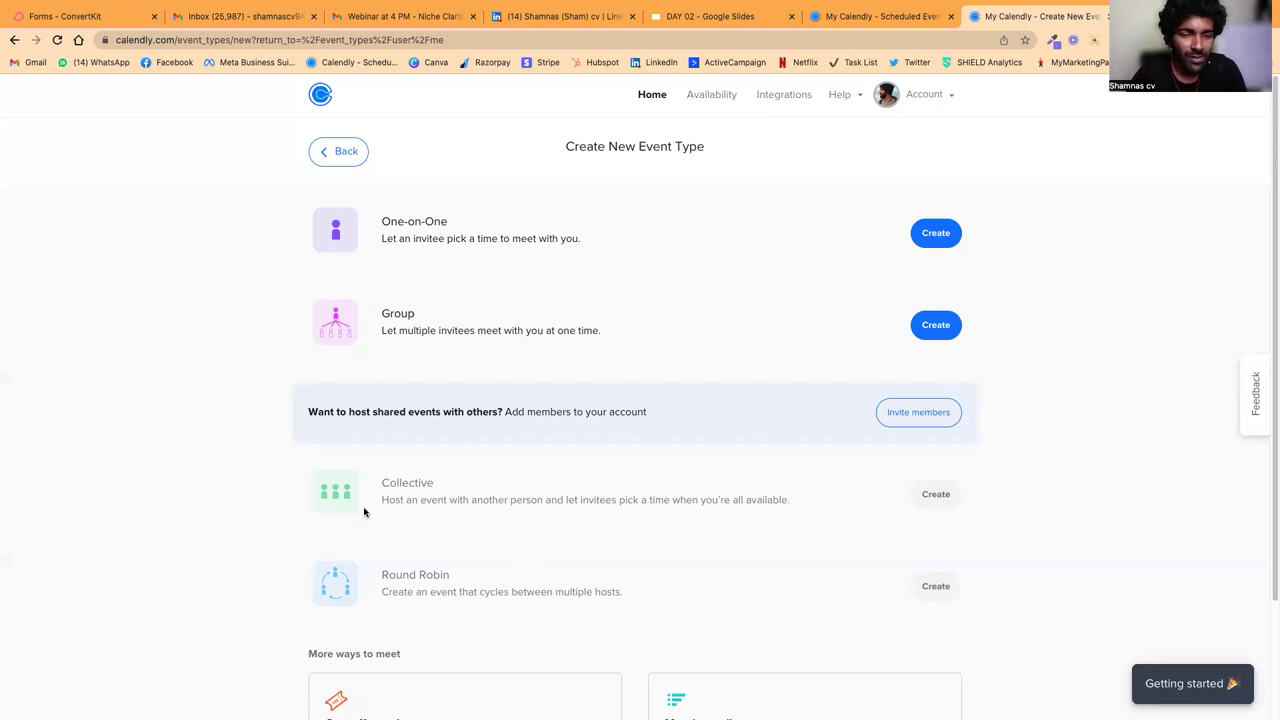
scroll(740, 480, down, 3)
scroll(770, 355, up, 3)
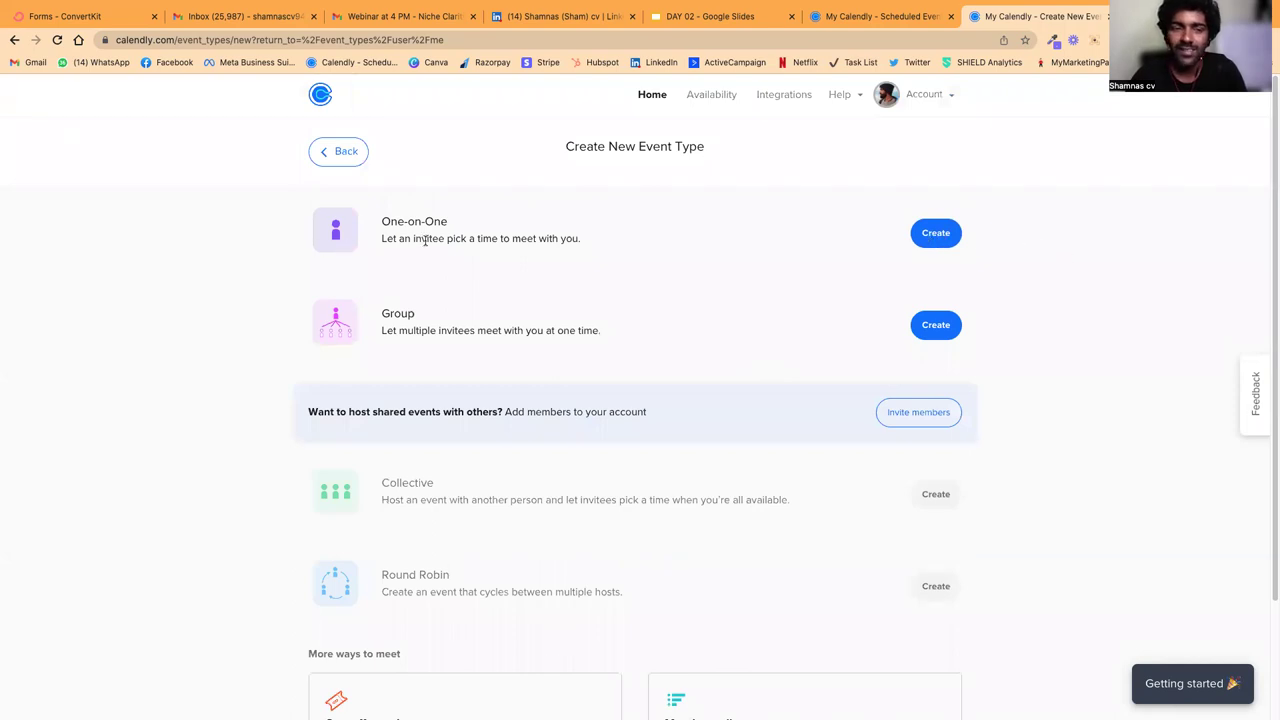
click(930, 240)
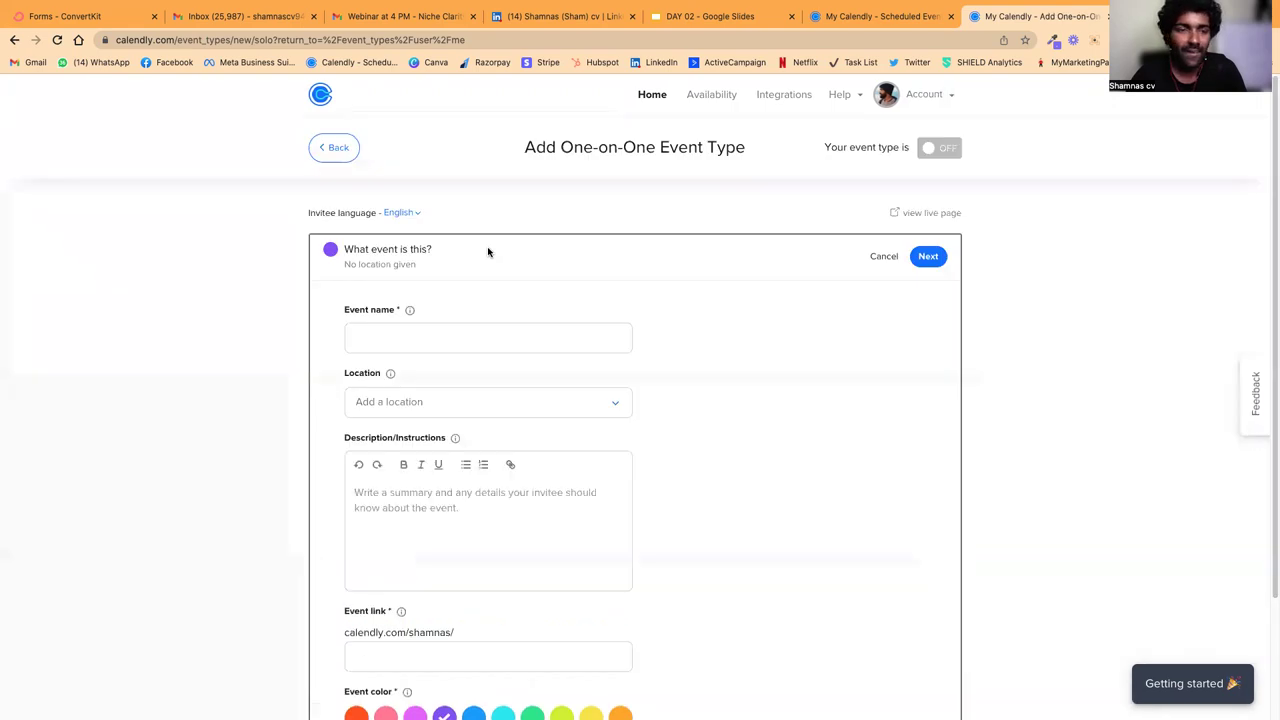
scroll(486, 334, down, 2)
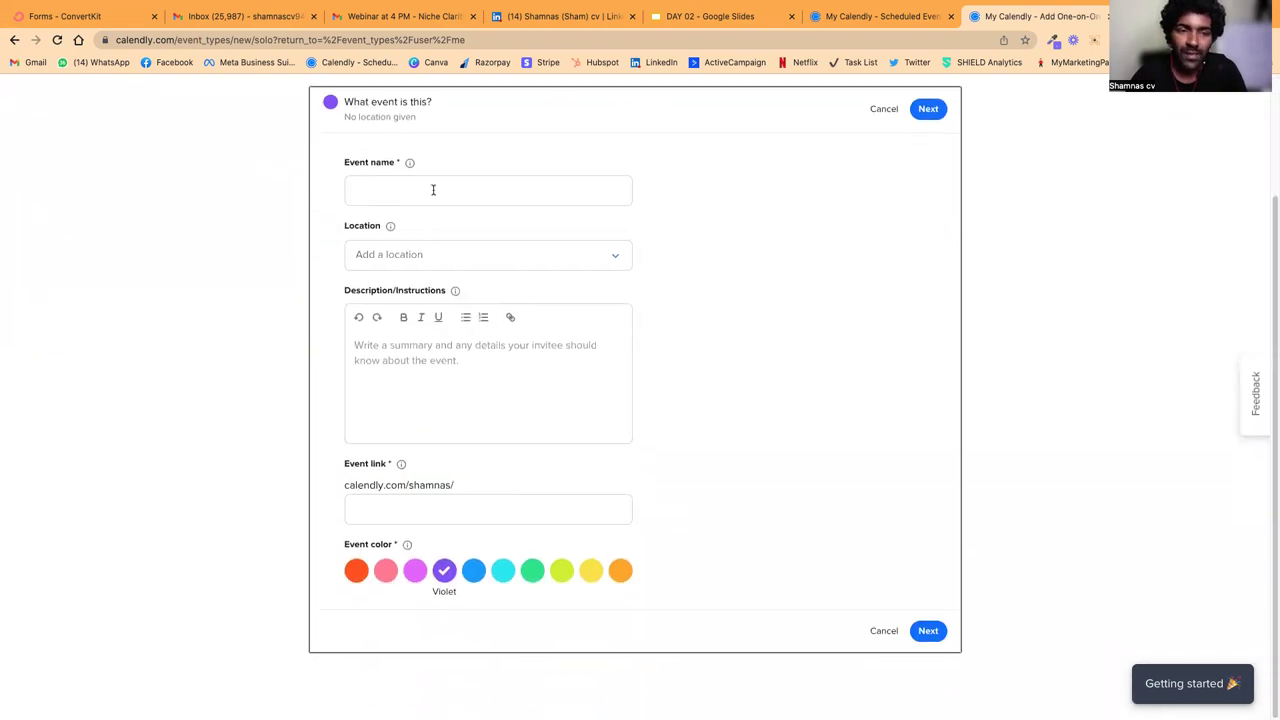
click(436, 258)
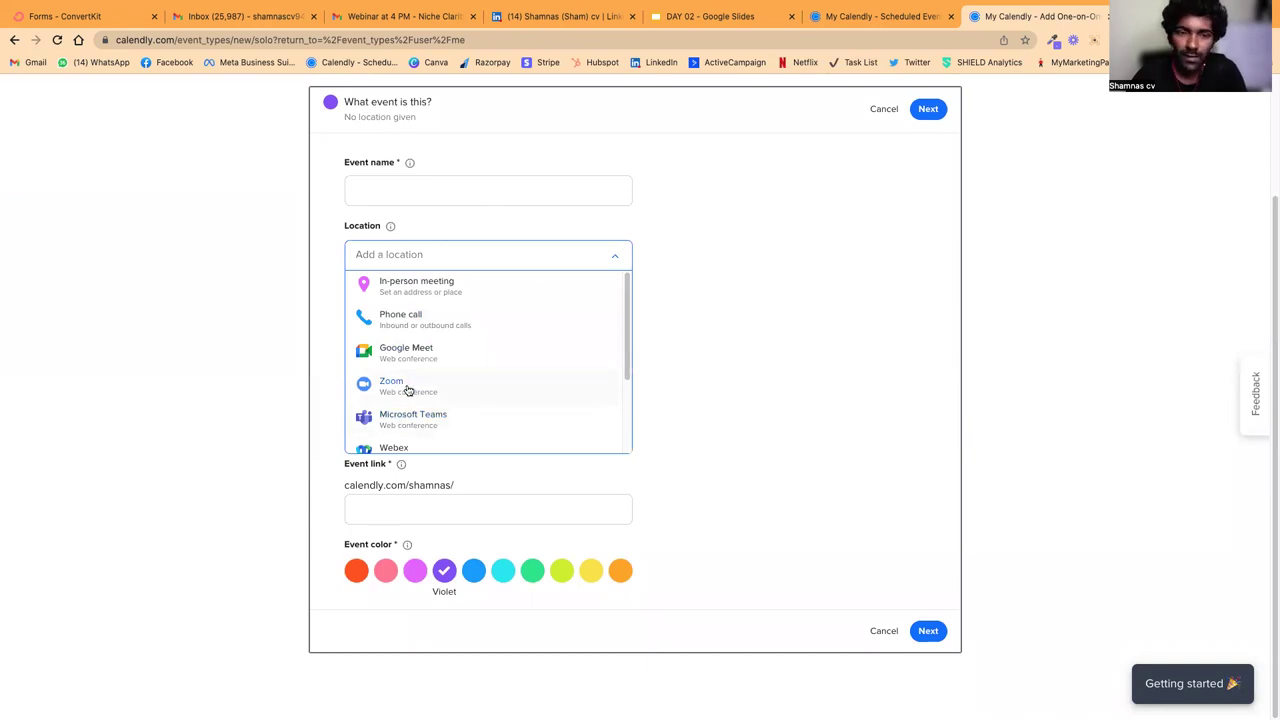
click(672, 312)
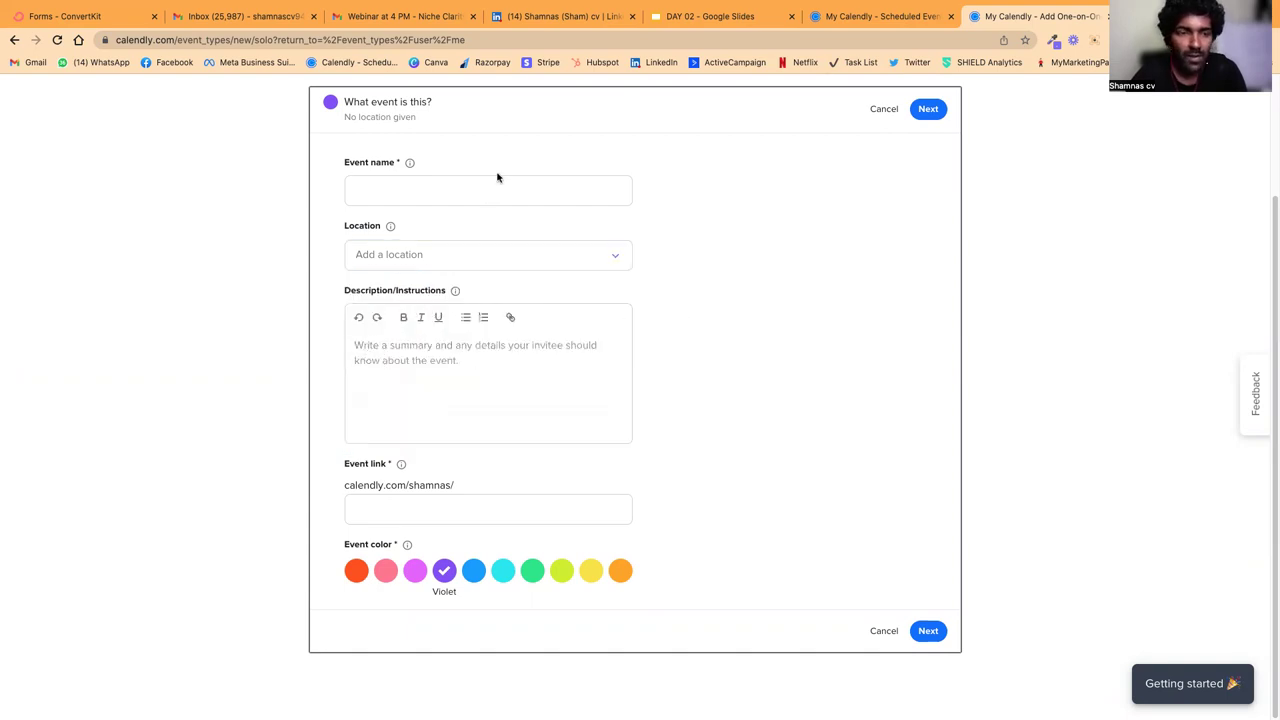
Step: Name the new event type "Test Event" and set its location to Zoom
scroll(470, 200, up, 1)
click(429, 221)
text(Te)
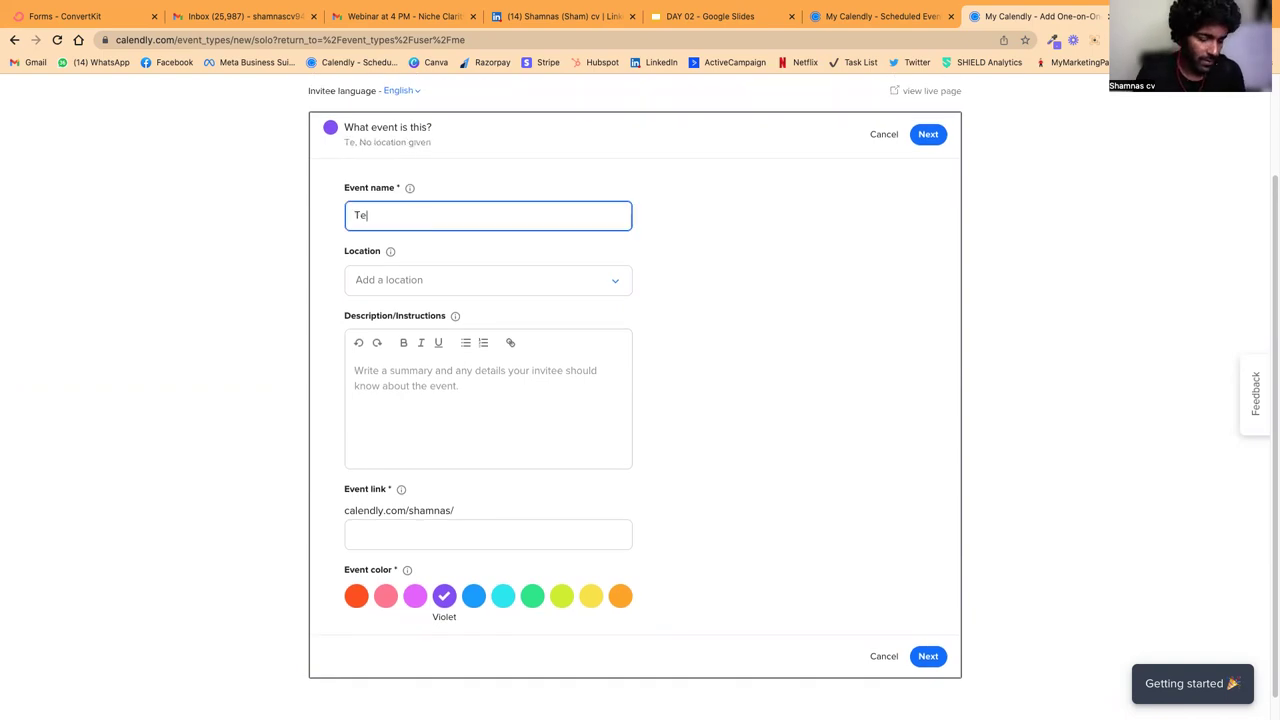
text(st Event)
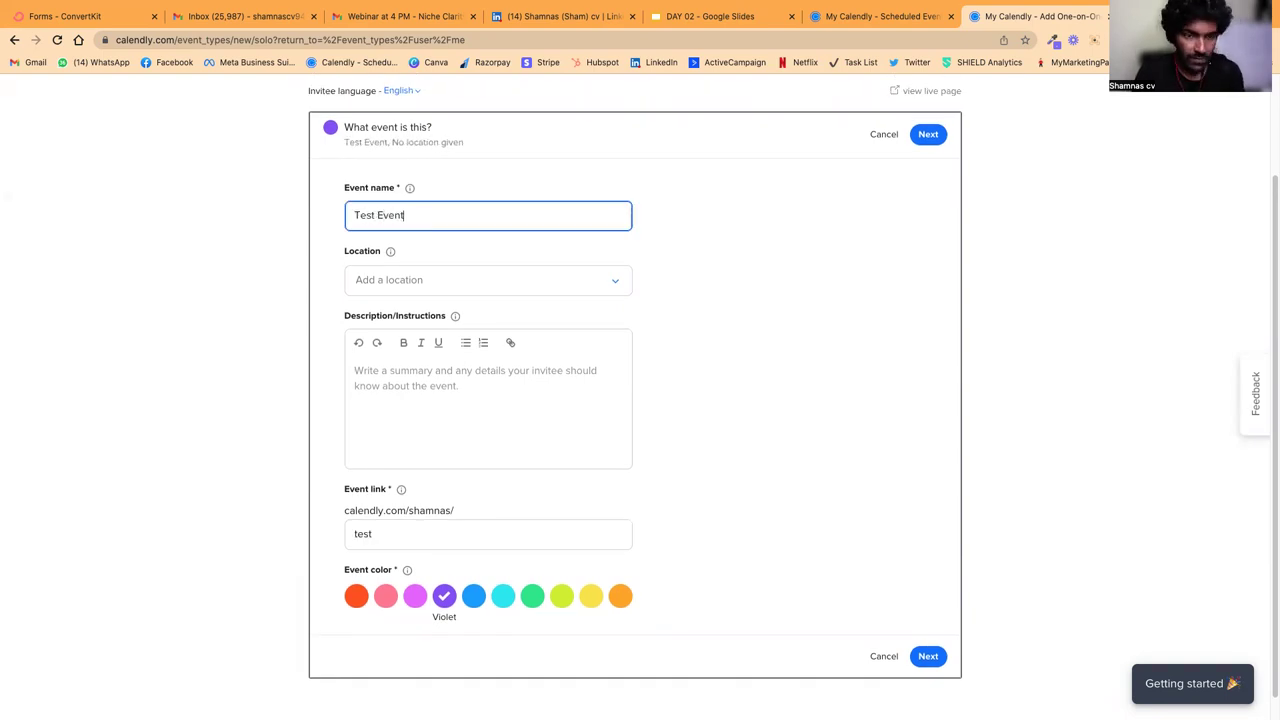
click(484, 286)
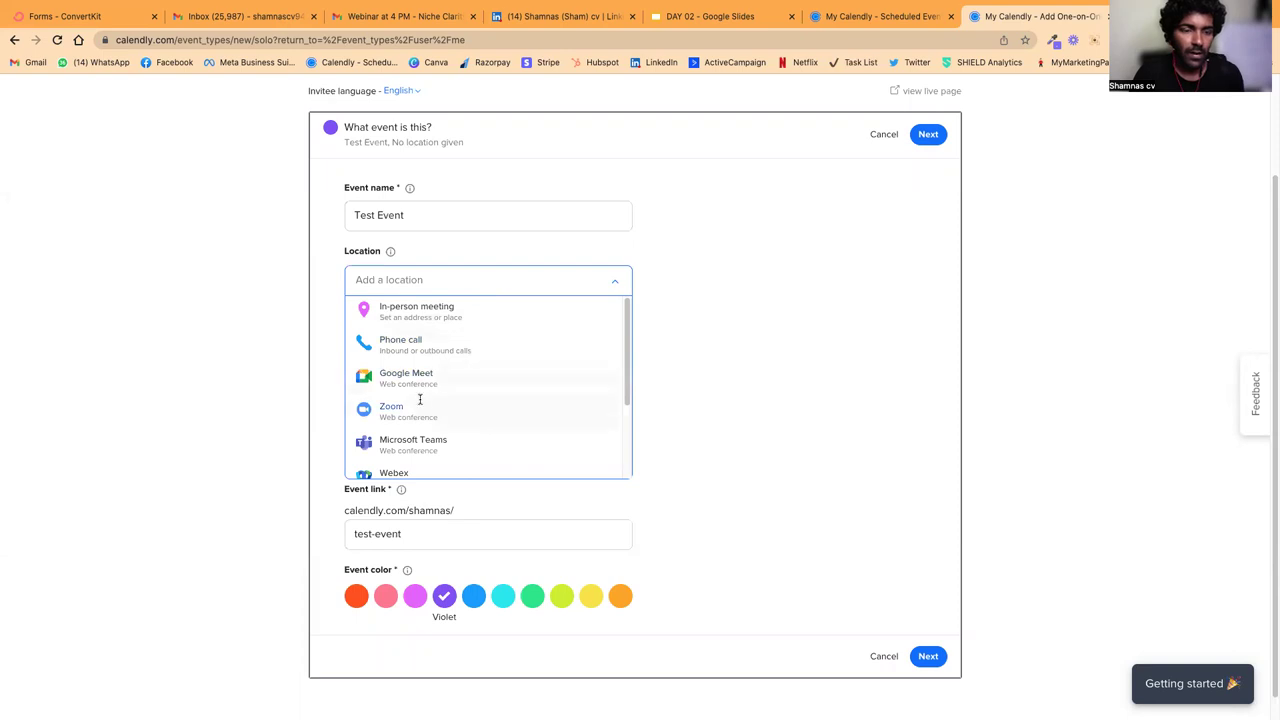
click(420, 402)
Step: Enter the event description "This is a description on the meeting. Tell them why they should attend?" and continue to the booking settings
click(410, 430)
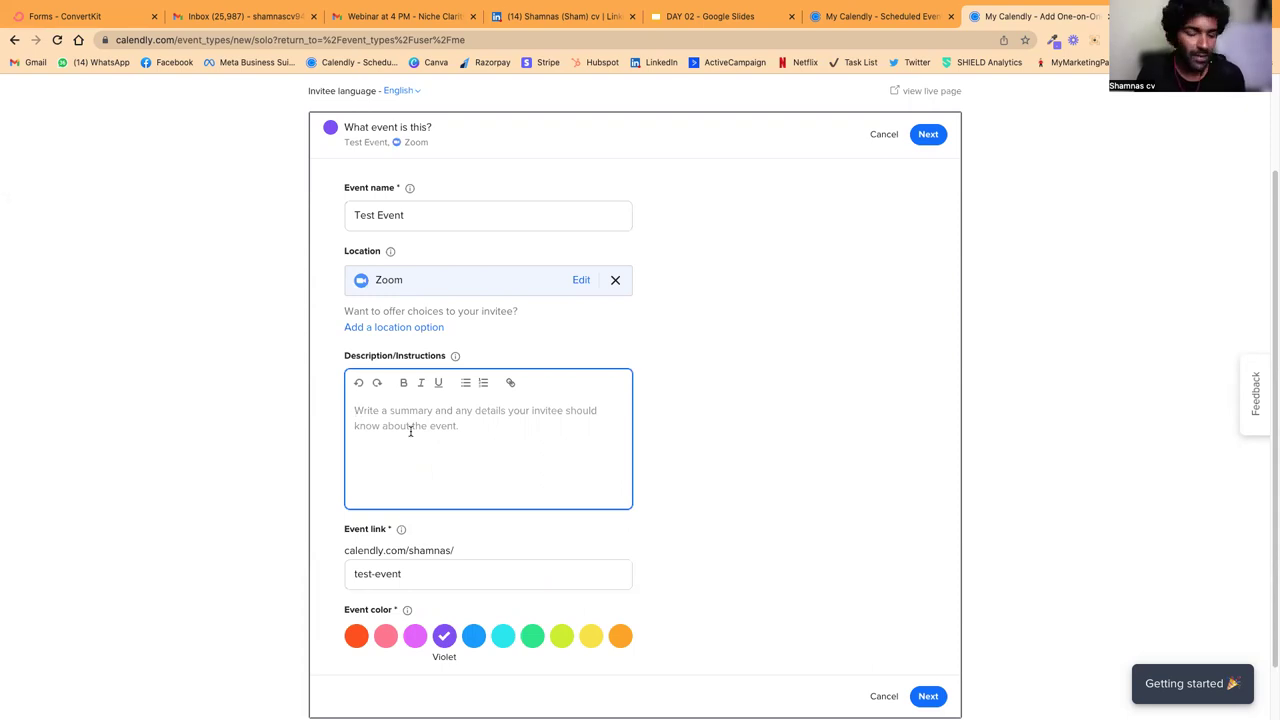
text(This is a description on the meeting)
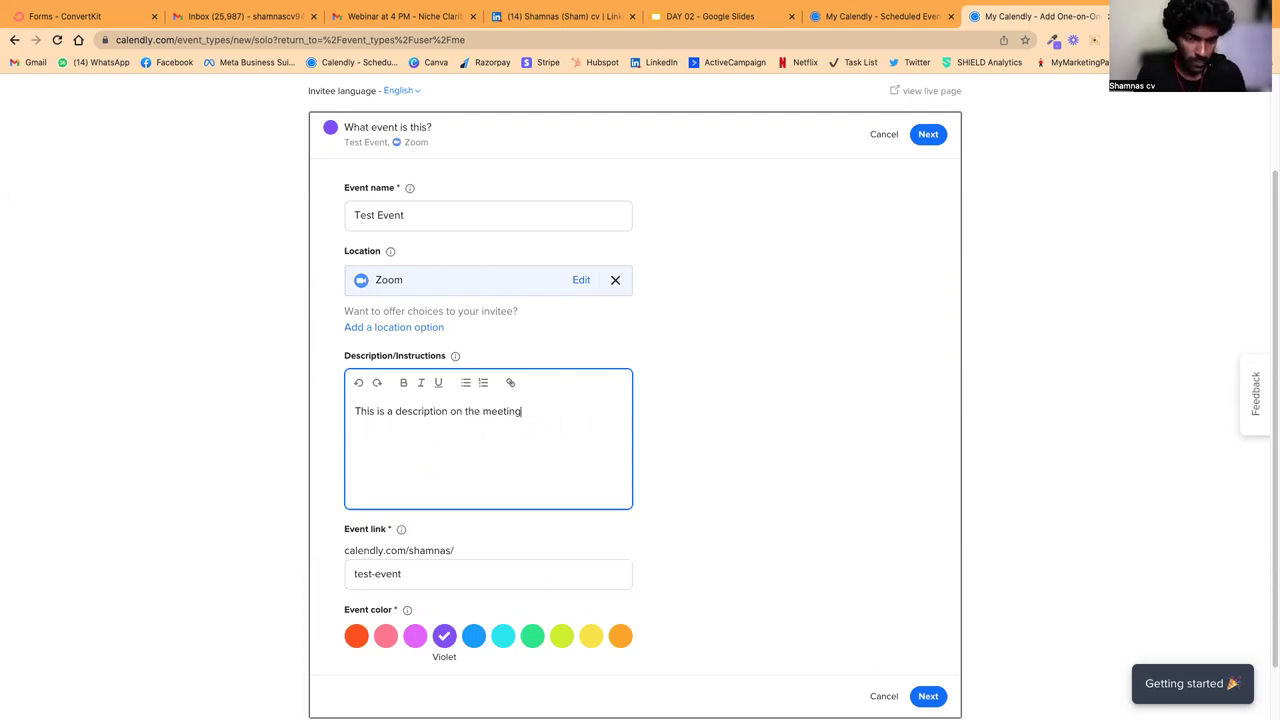
text(. Tell )
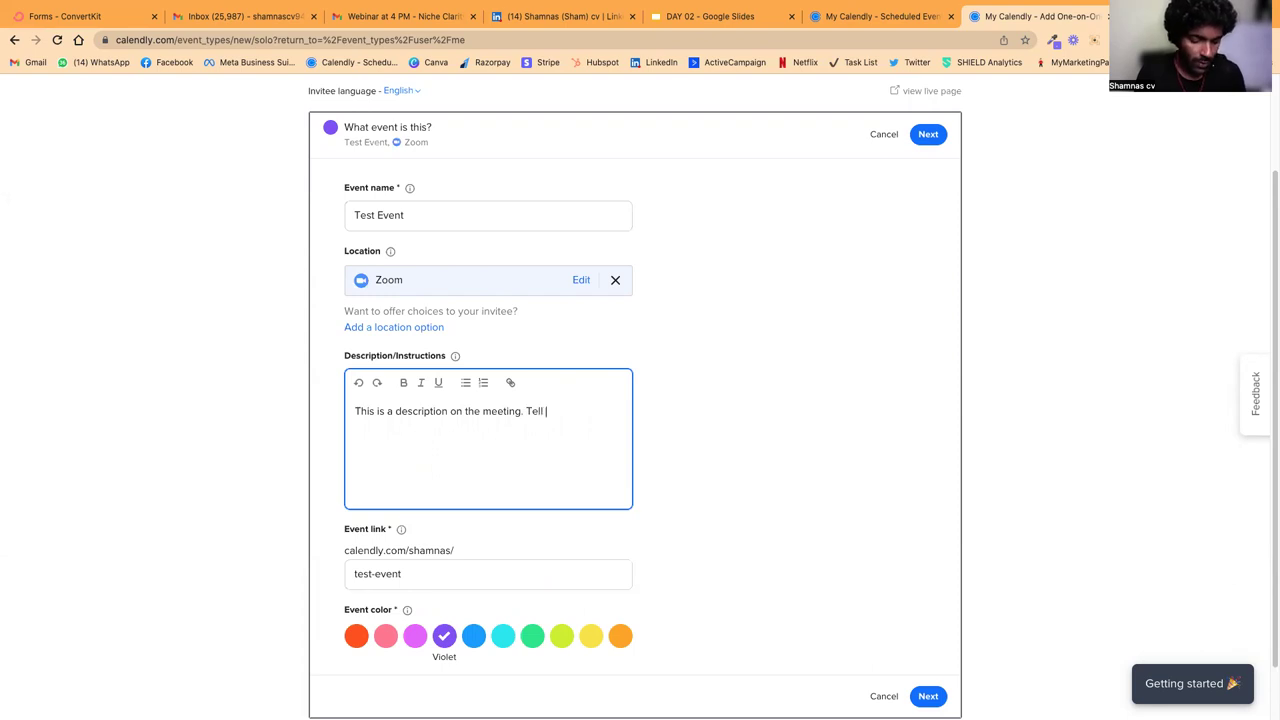
text(them why )
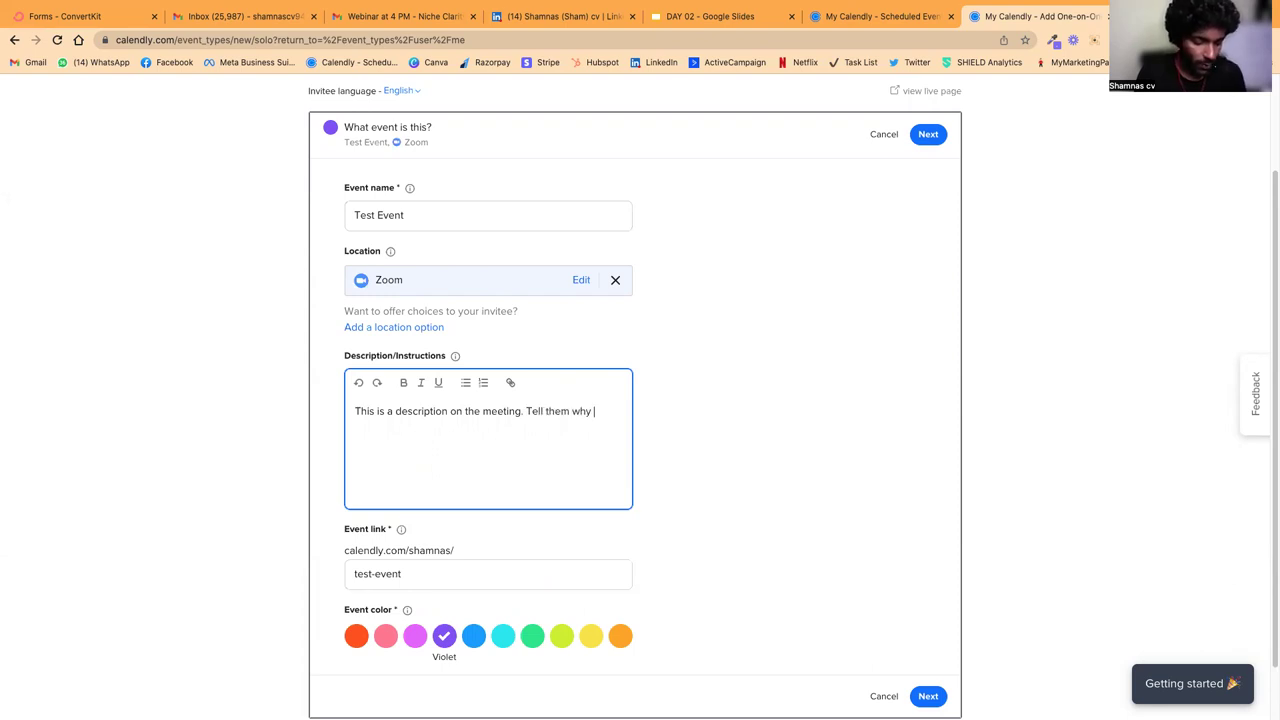
text(they should atte)
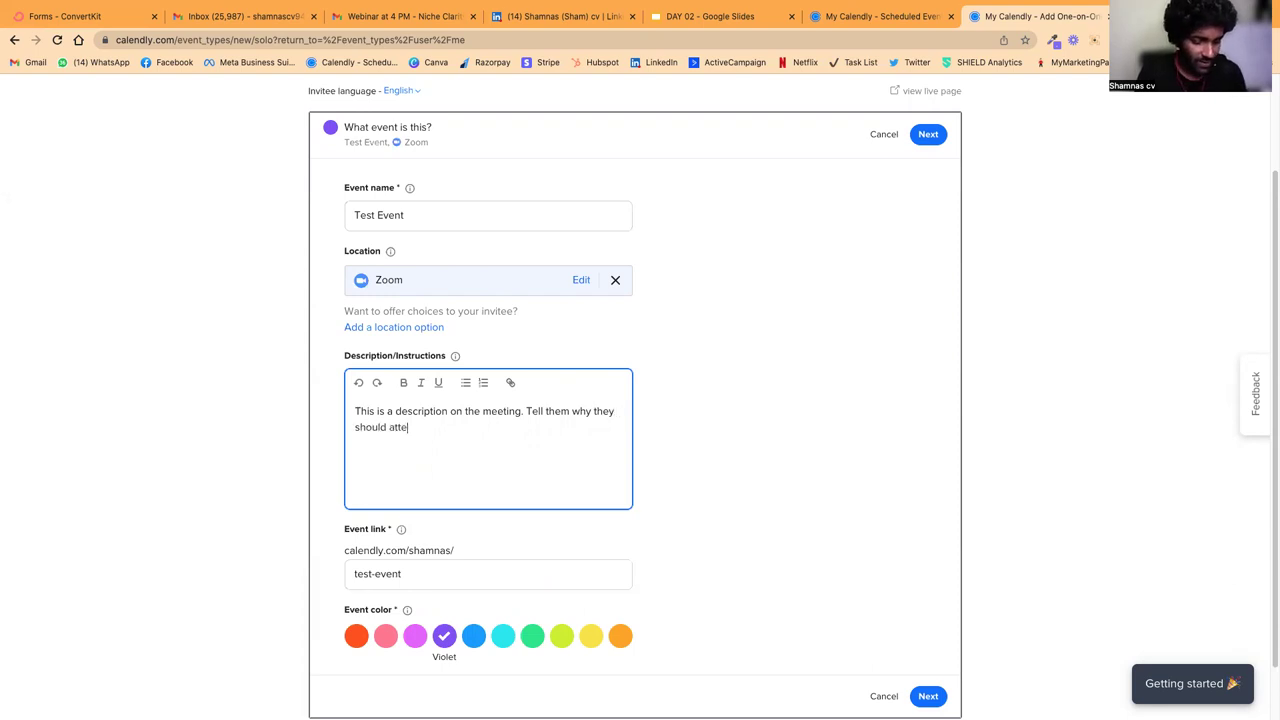
text(nd?)
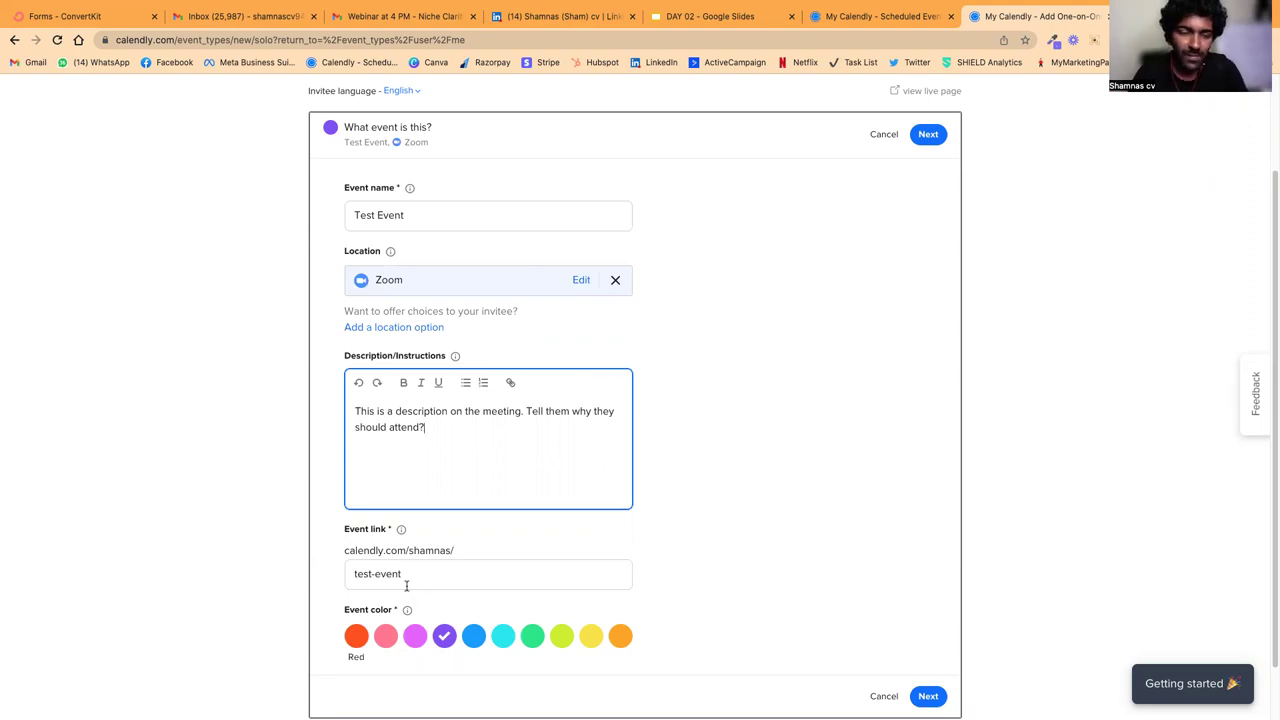
scroll(481, 573, down, 1)
click(930, 636)
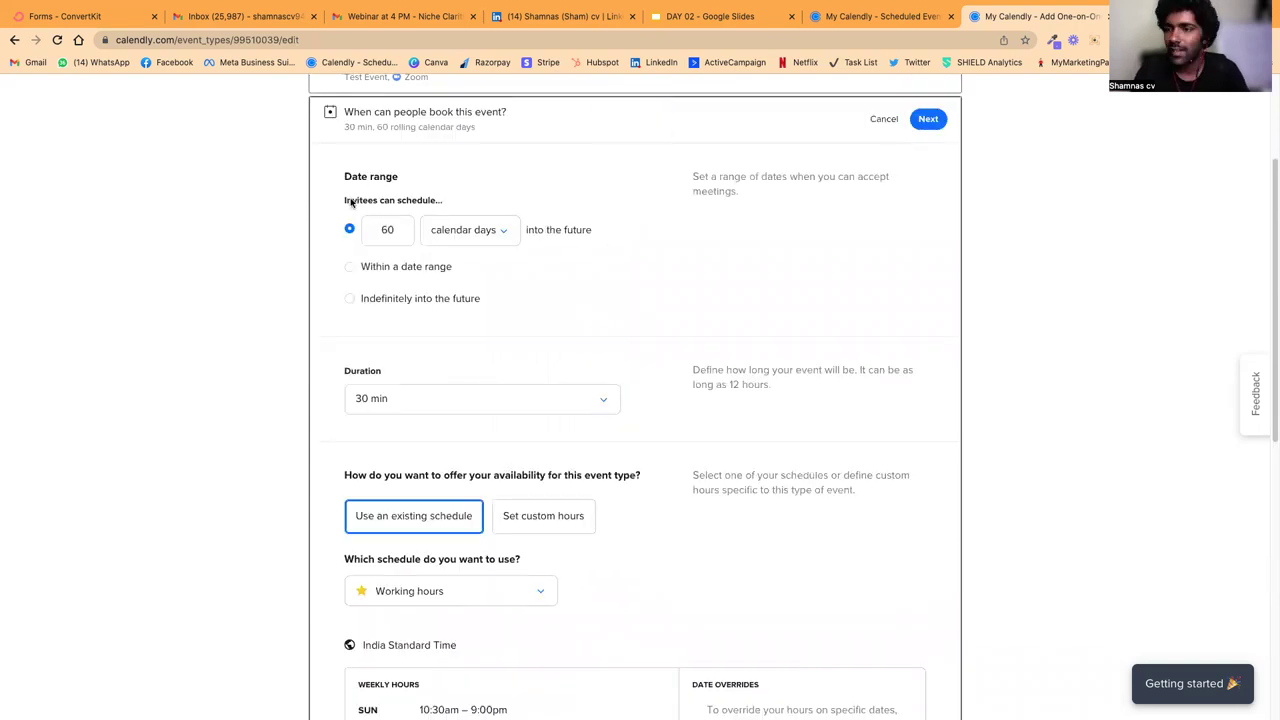
Step: Set the date range so invitees can schedule 7 calendar days into the future
click(449, 231)
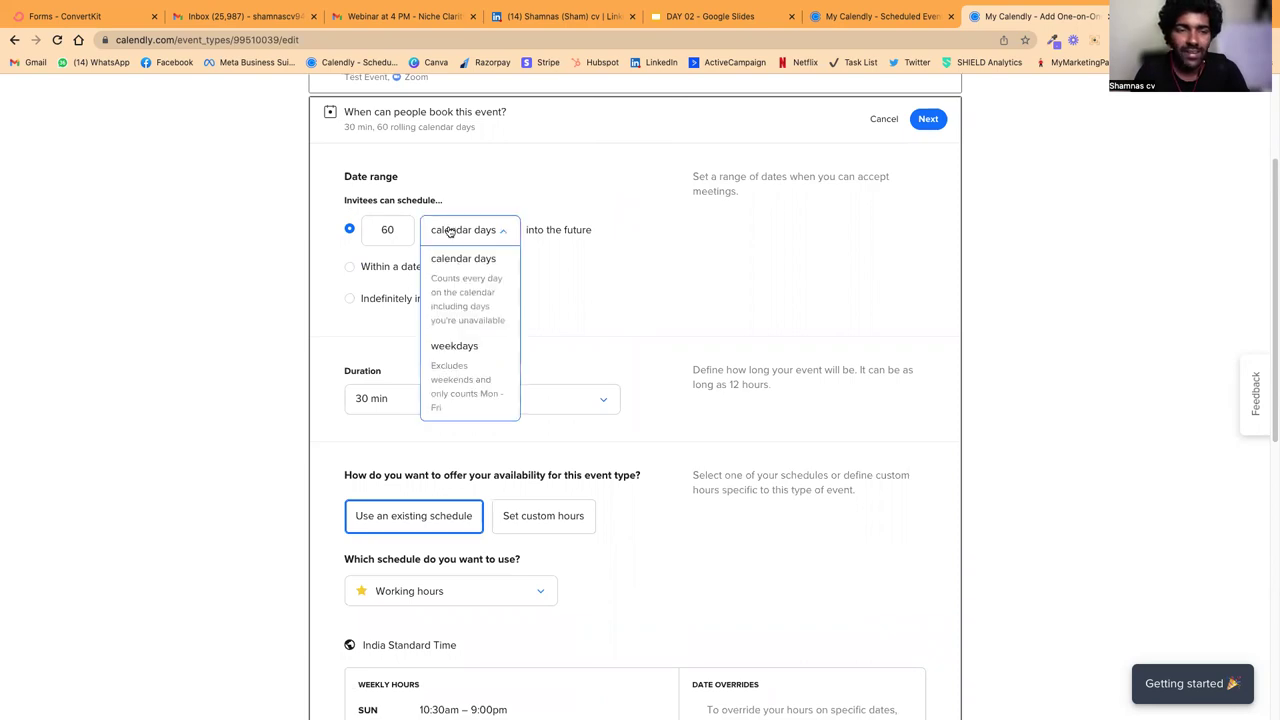
click(515, 180)
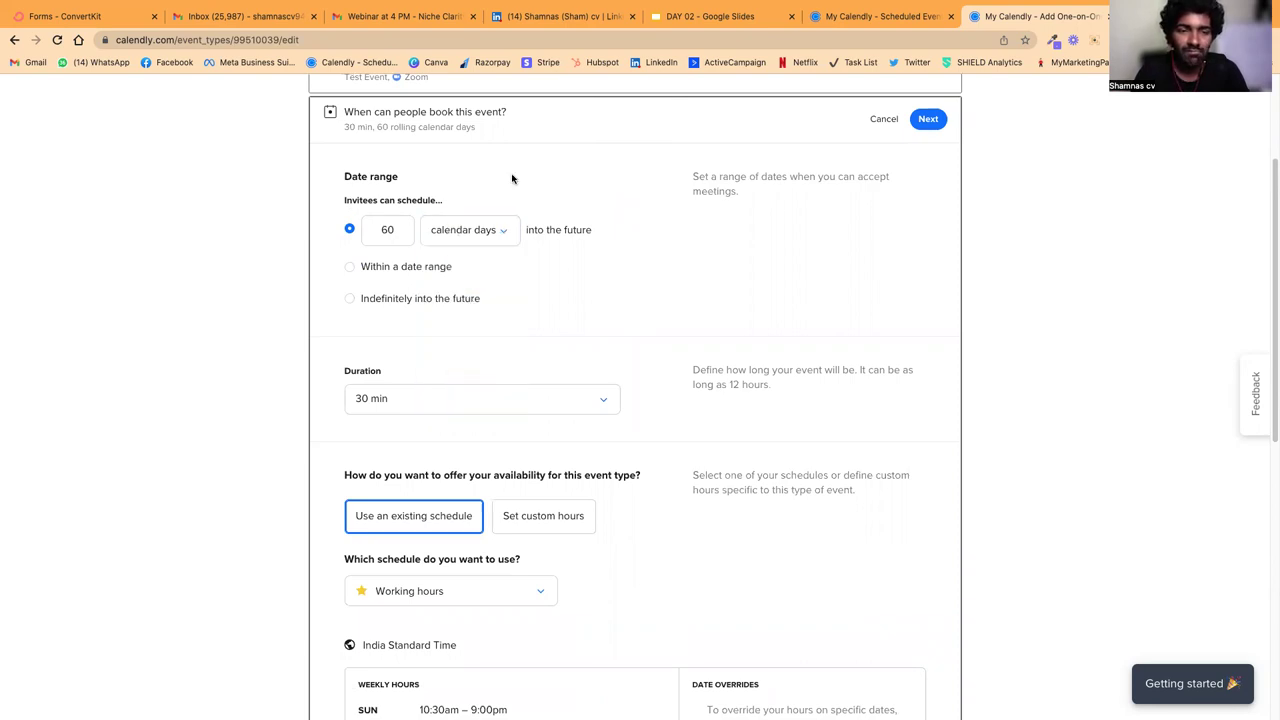
click(388, 233)
key(BackSpace)
key(BackSpace)
text(7)
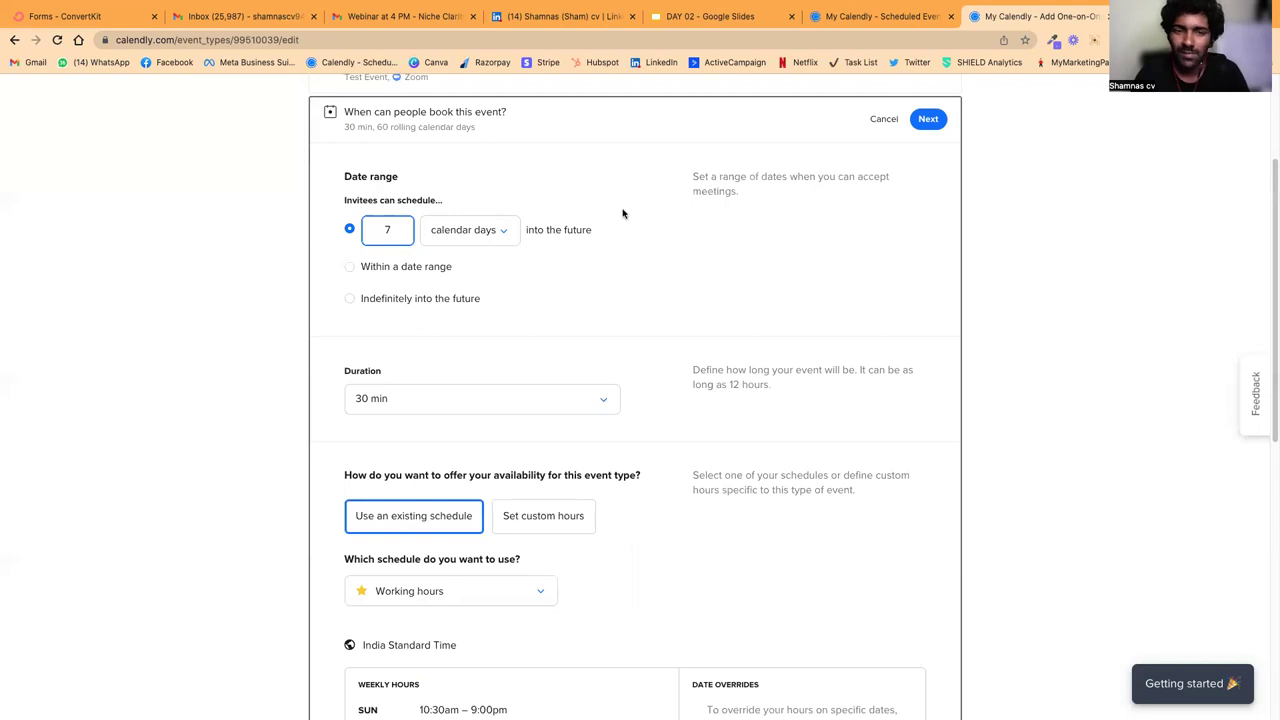
Step: Review the event's duration, weekly availability schedule and the buffer time options before and after events
scroll(597, 208, down, 2)
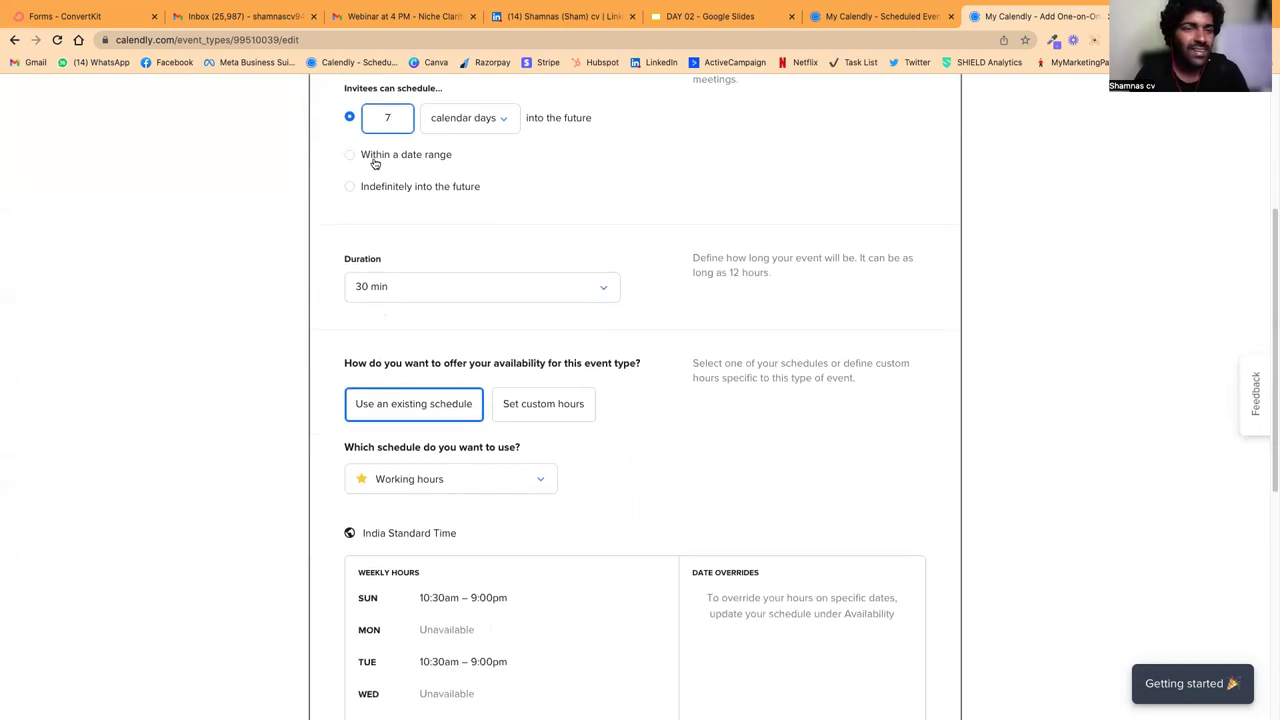
scroll(400, 185, down, 2)
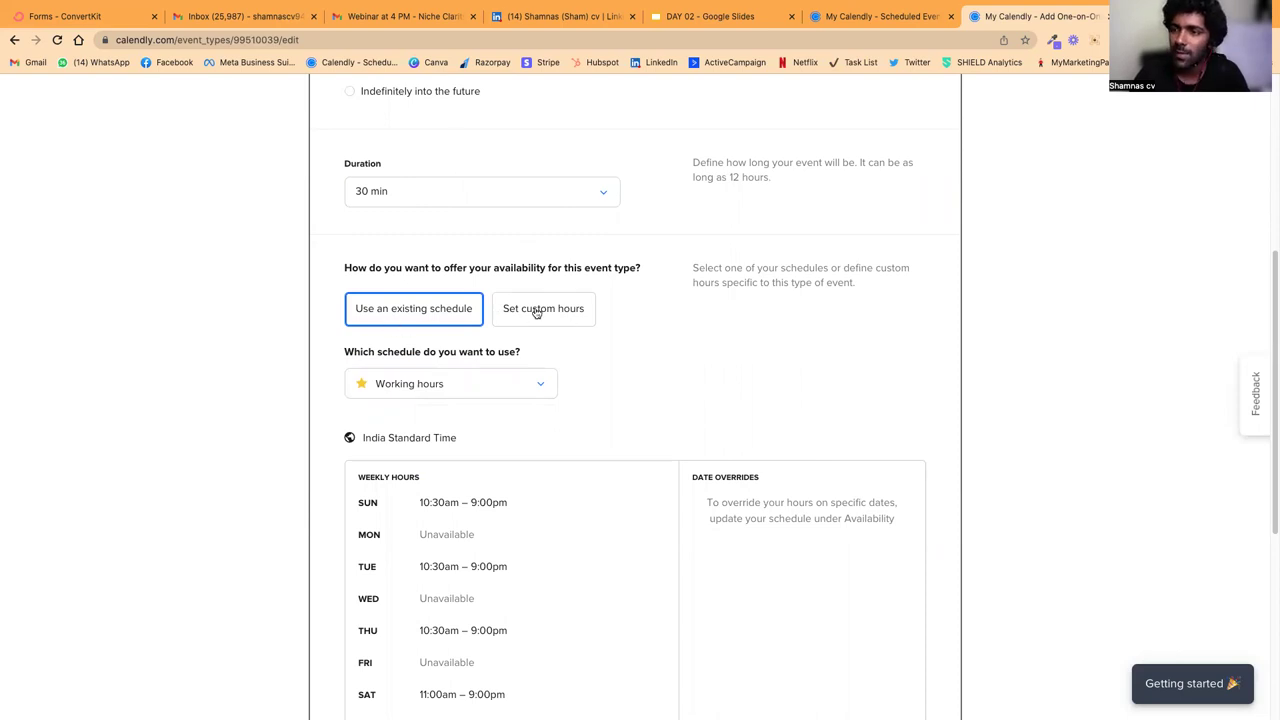
scroll(536, 312, down, 5)
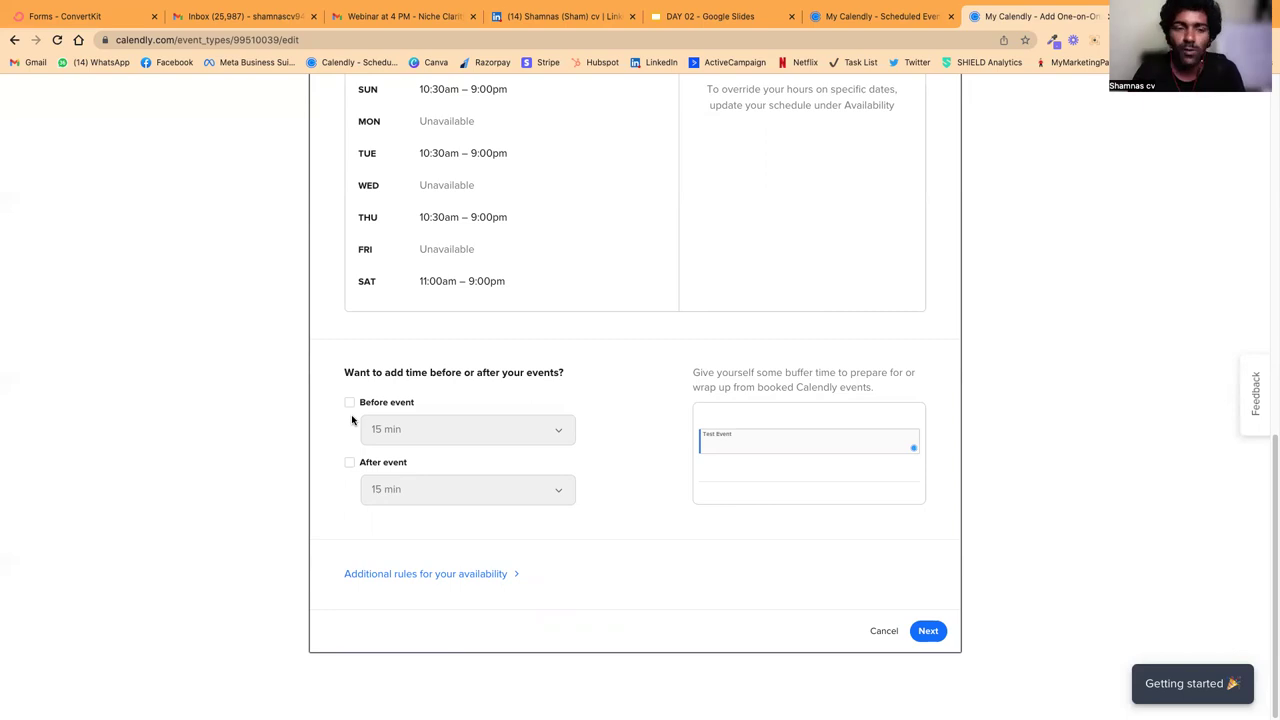
Step: Save the Test Event booking settings, then view the event's live page and close it again
click(927, 630)
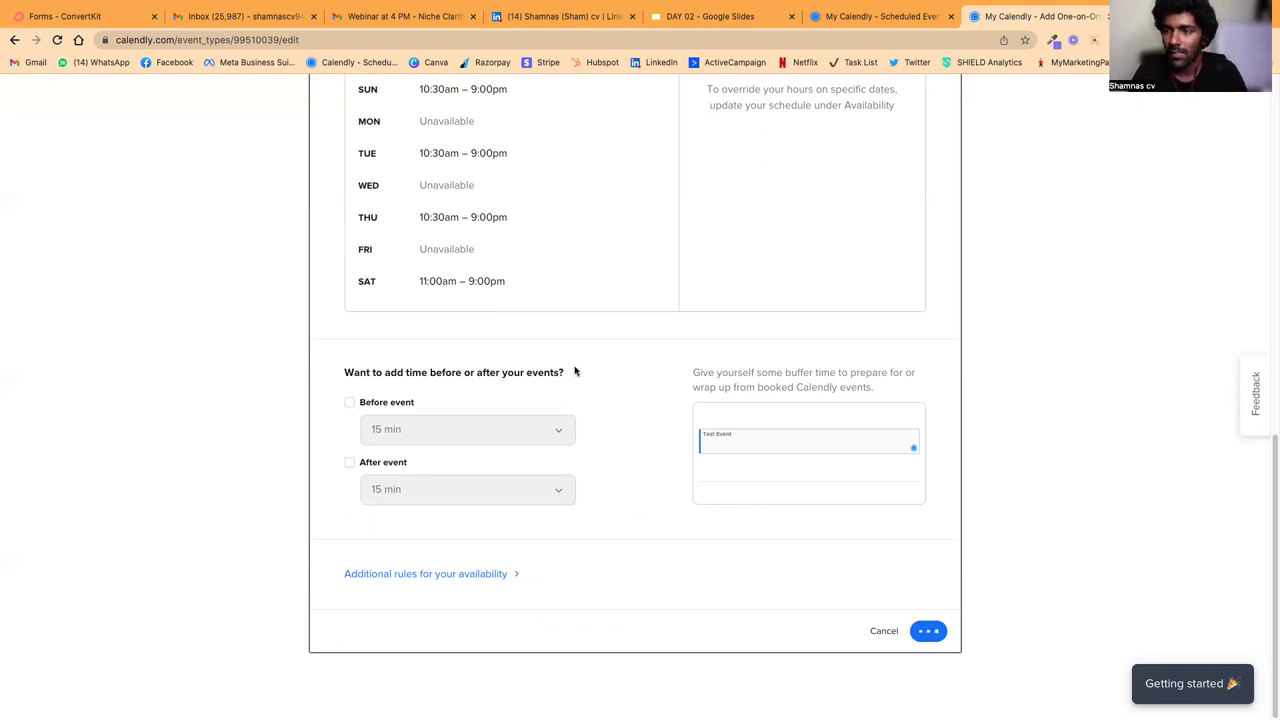
scroll(451, 423, down, 1)
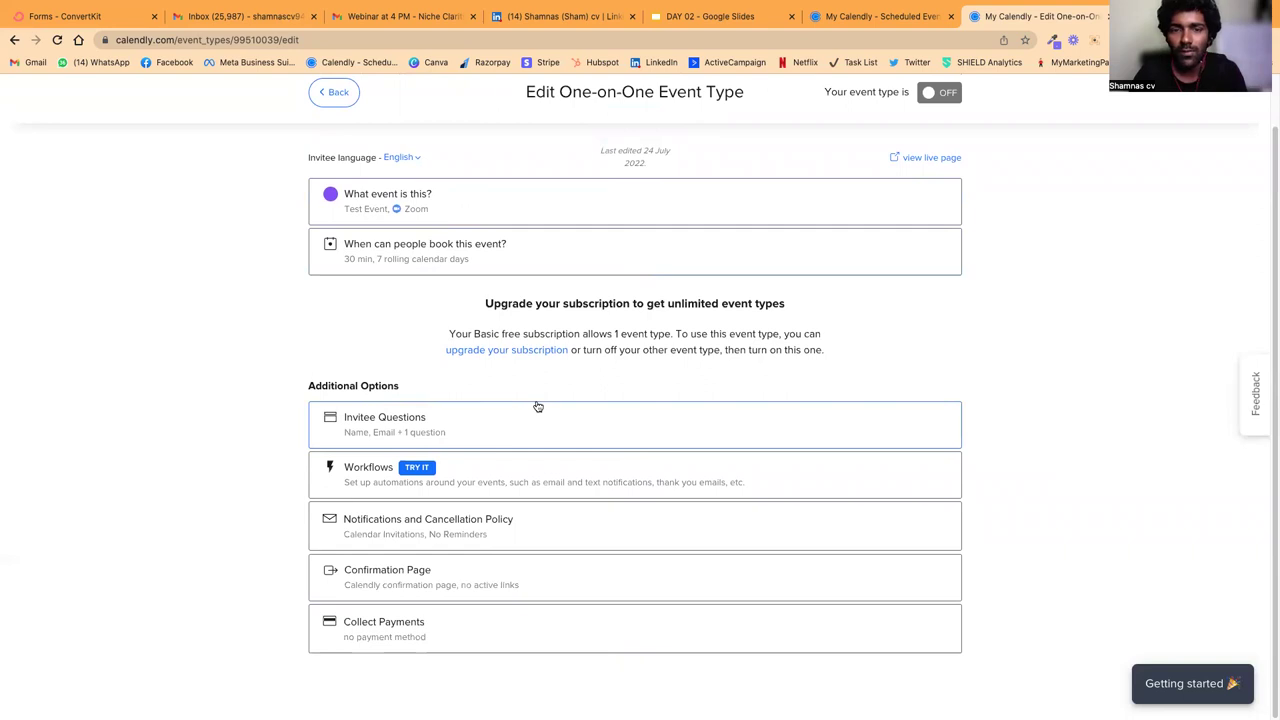
click(920, 160)
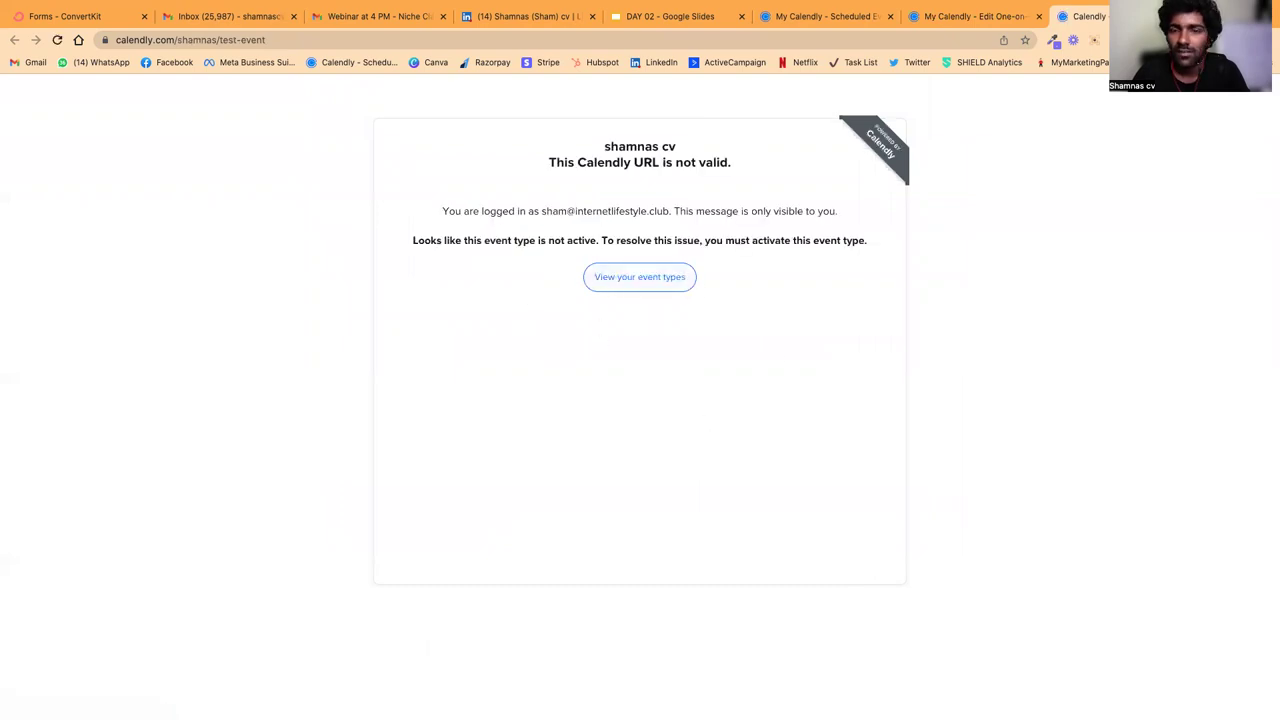
key(super+w)
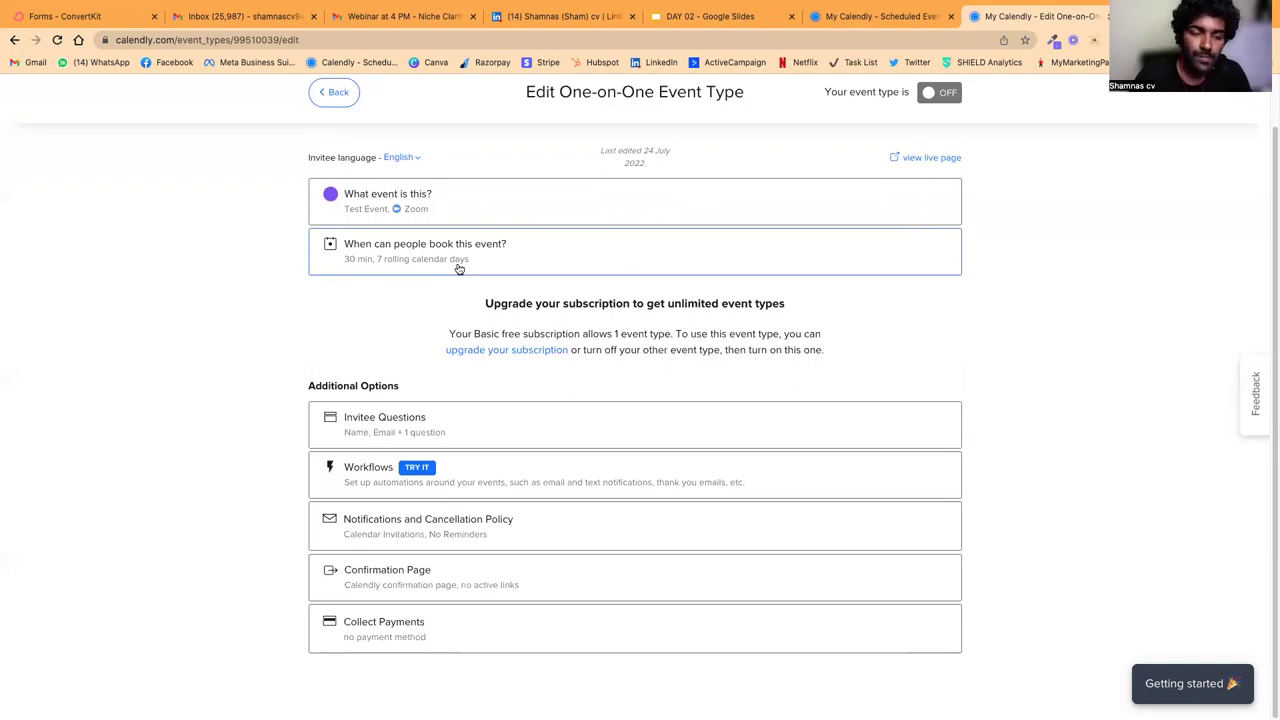
Step: Examine the default invitee questions of the Test Event and leave them without saving
click(468, 429)
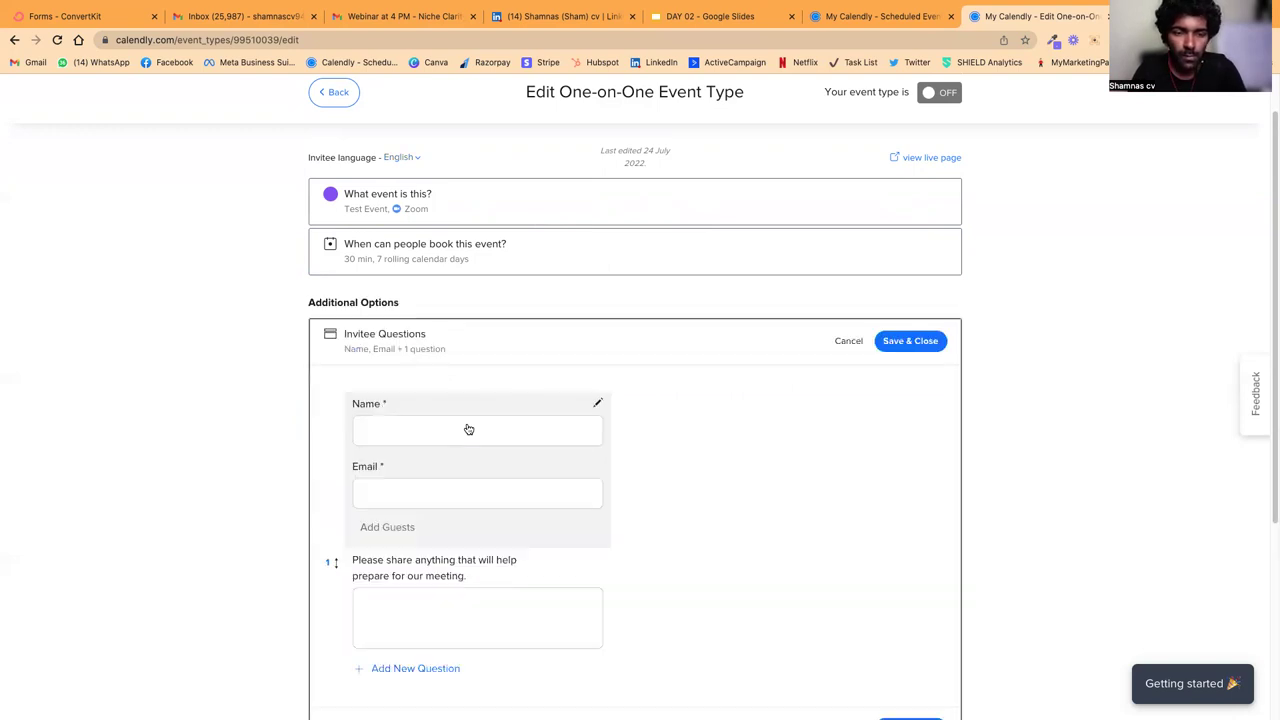
scroll(642, 395, down, 2)
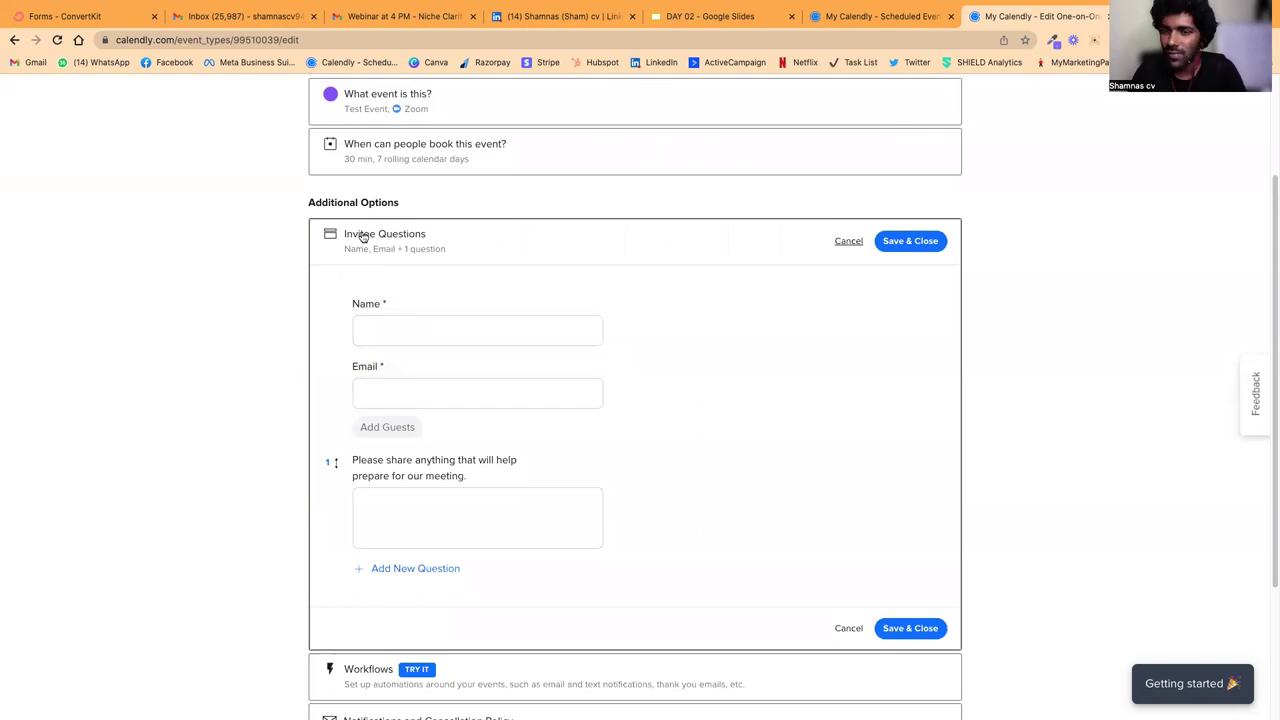
click(848, 241)
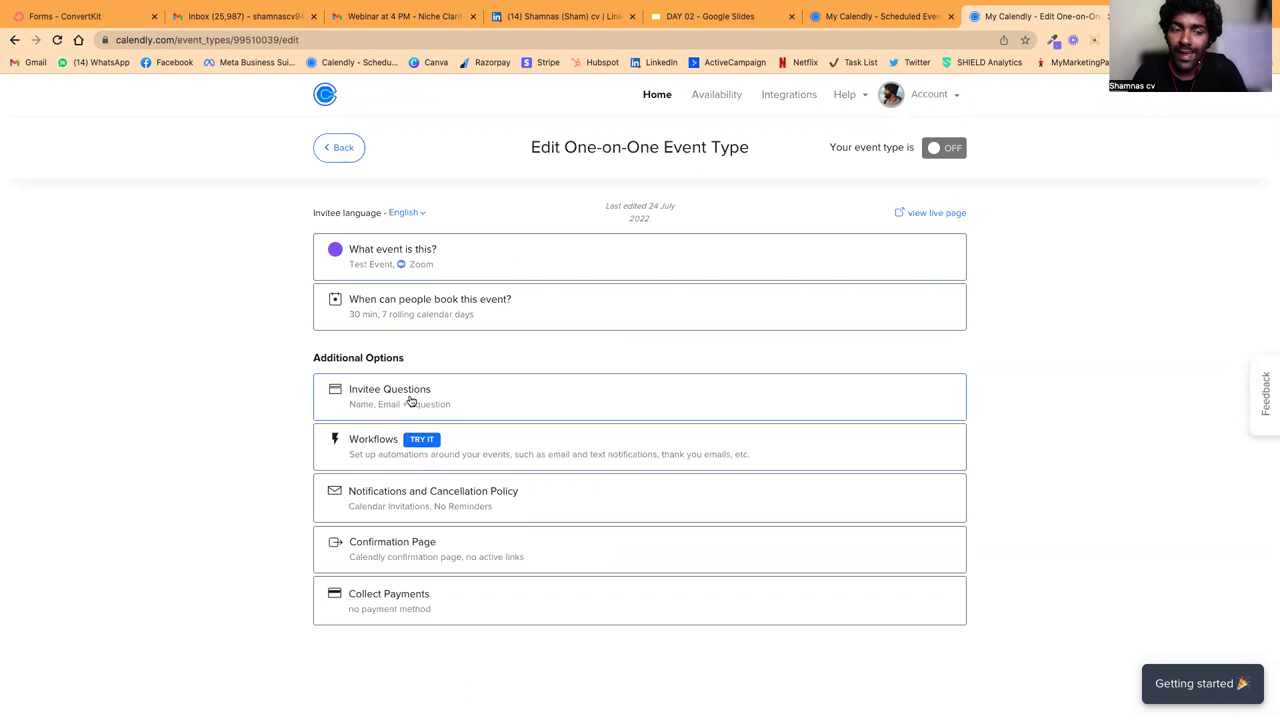
Step: Return to the event types overview and delete the Test Event
click(340, 150)
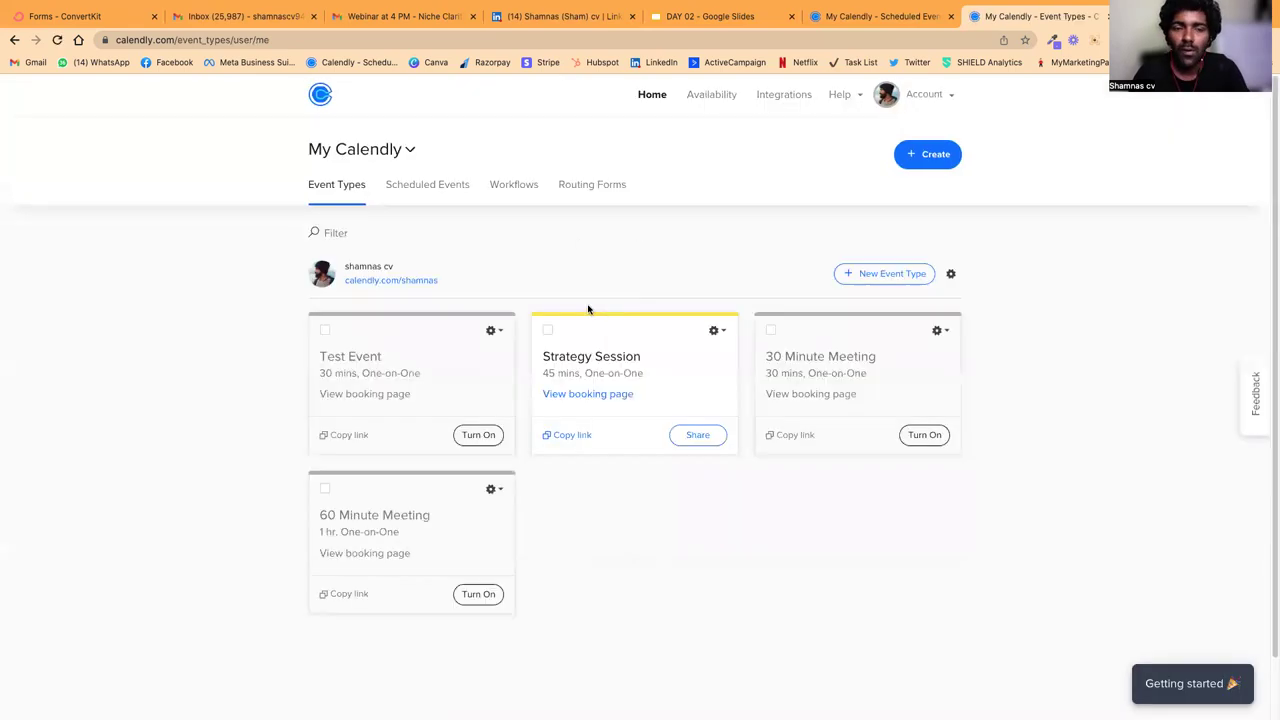
click(493, 329)
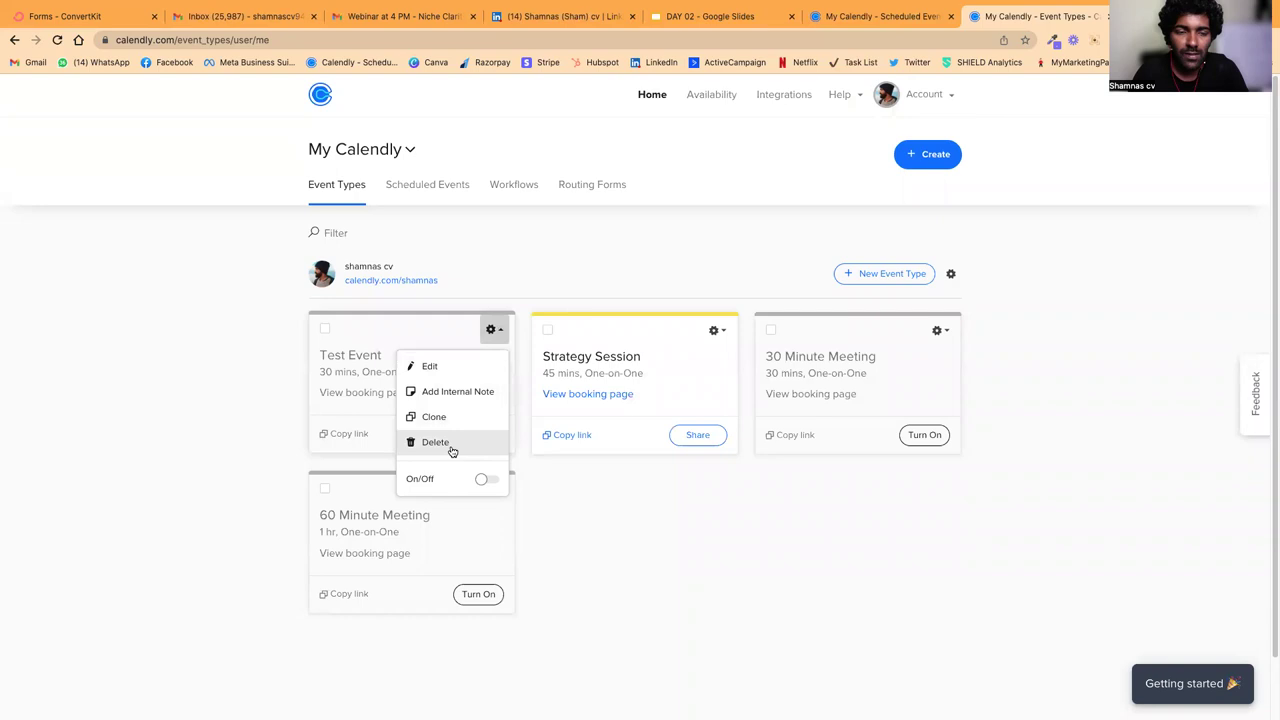
click(450, 447)
click(726, 267)
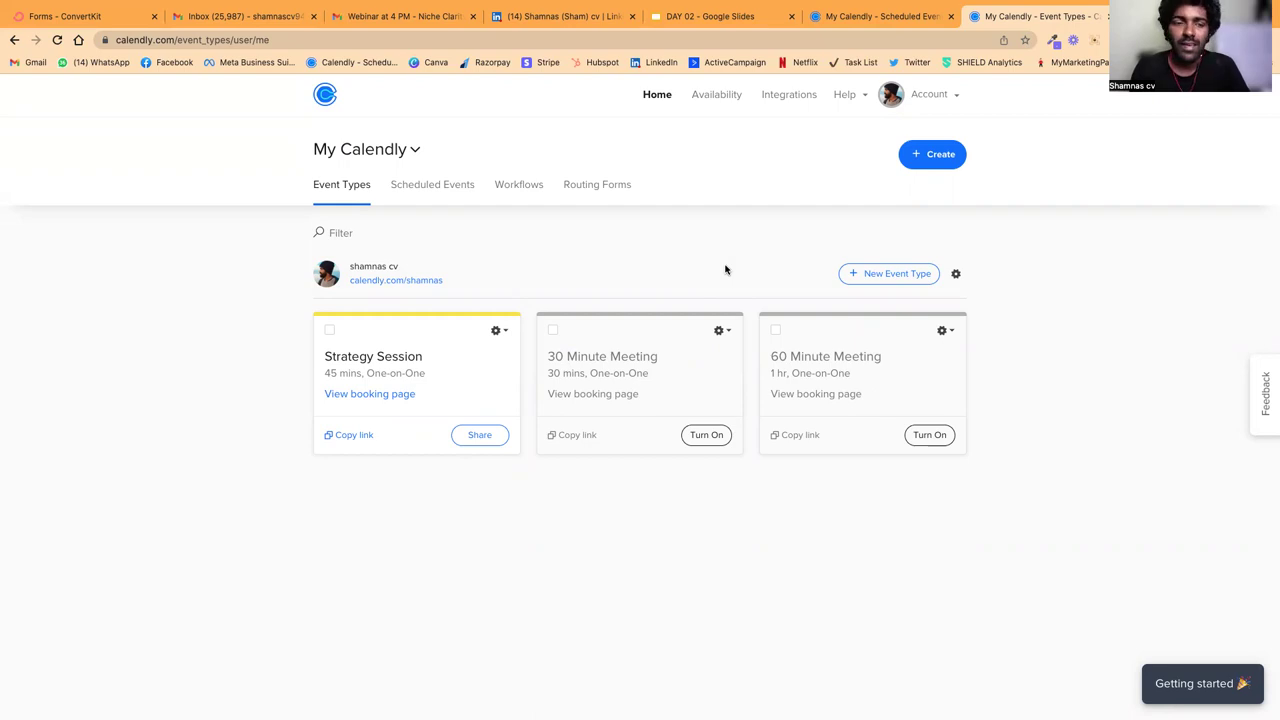
Step: Open the Strategy Session event type for editing and read through its invitee questions
click(423, 360)
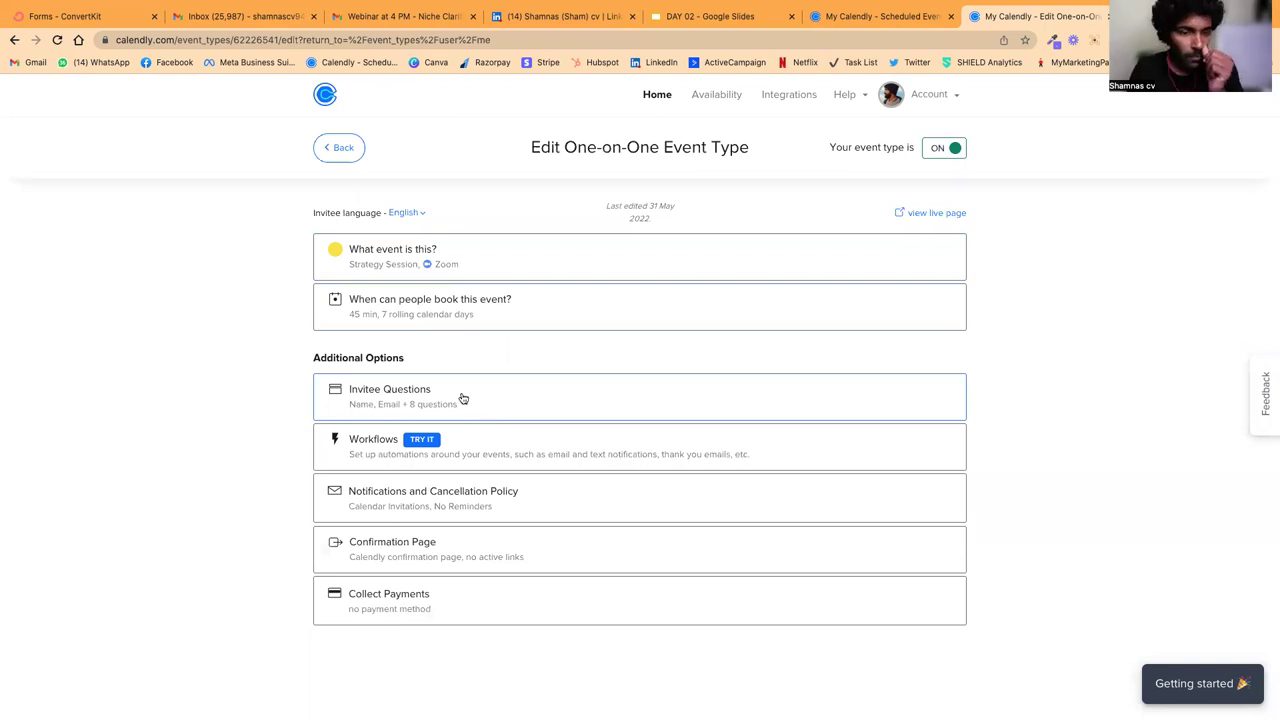
click(546, 402)
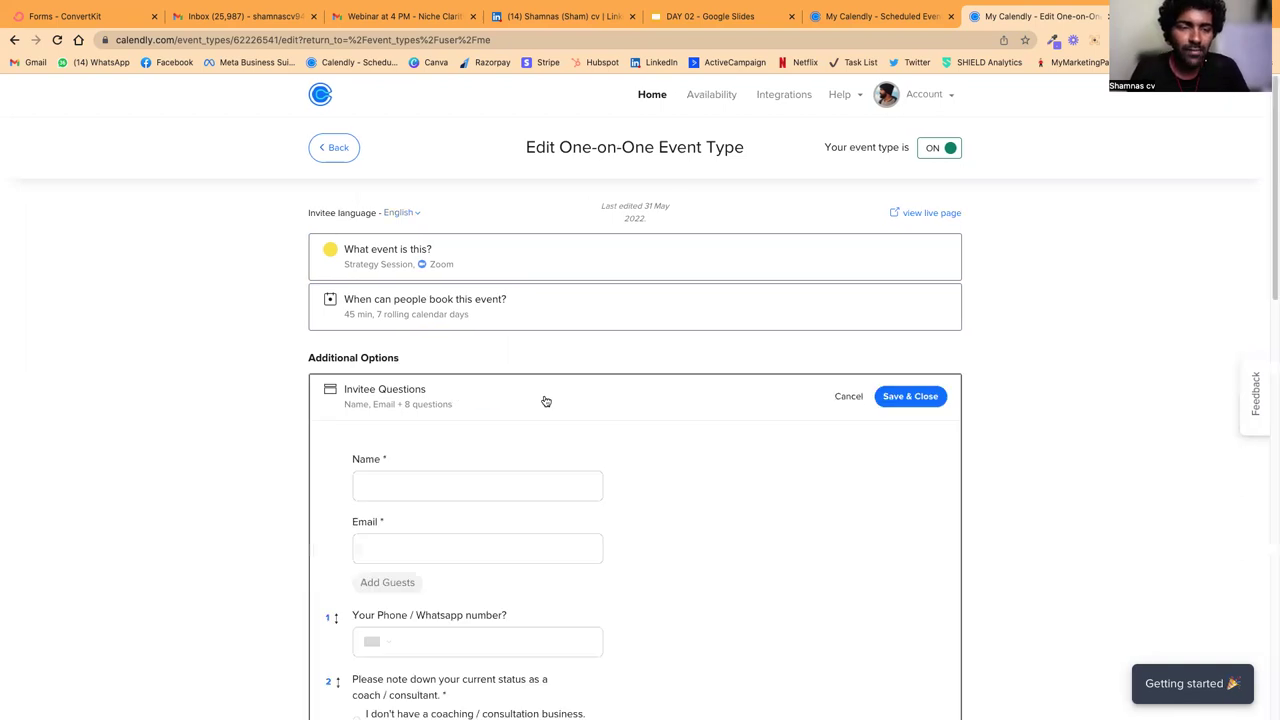
scroll(546, 401, down, 2)
scroll(620, 387, down, 2)
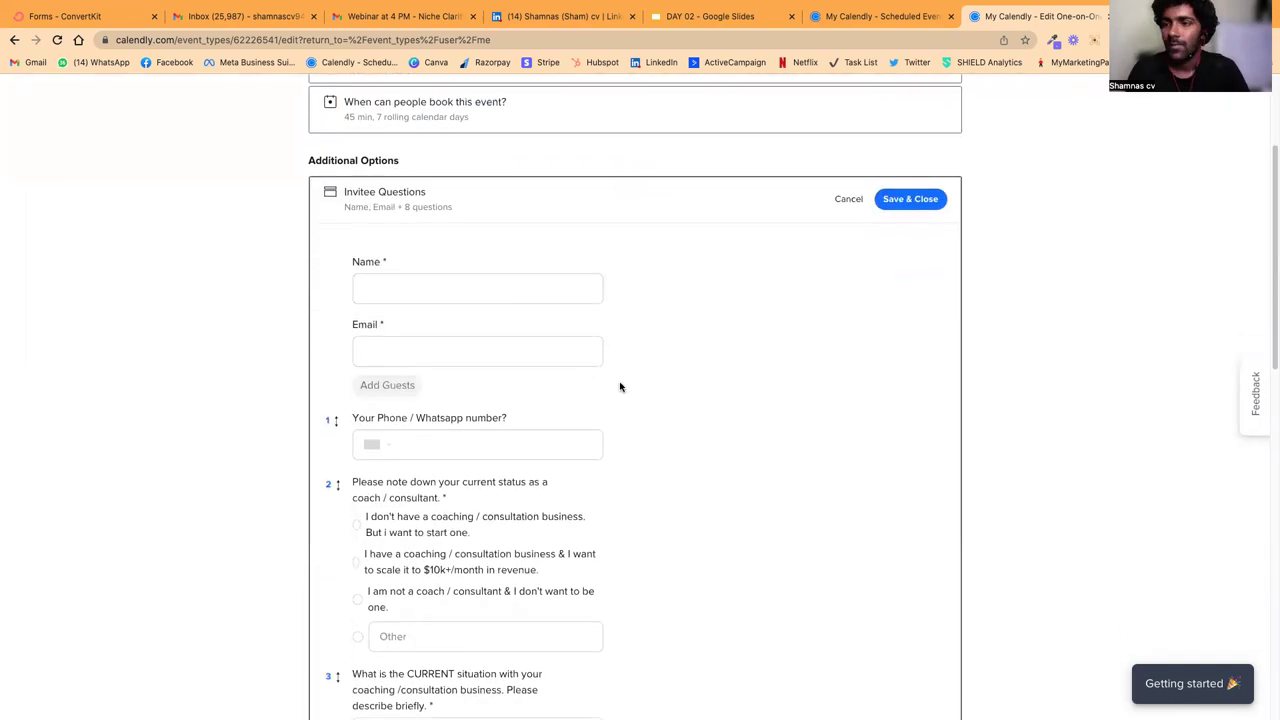
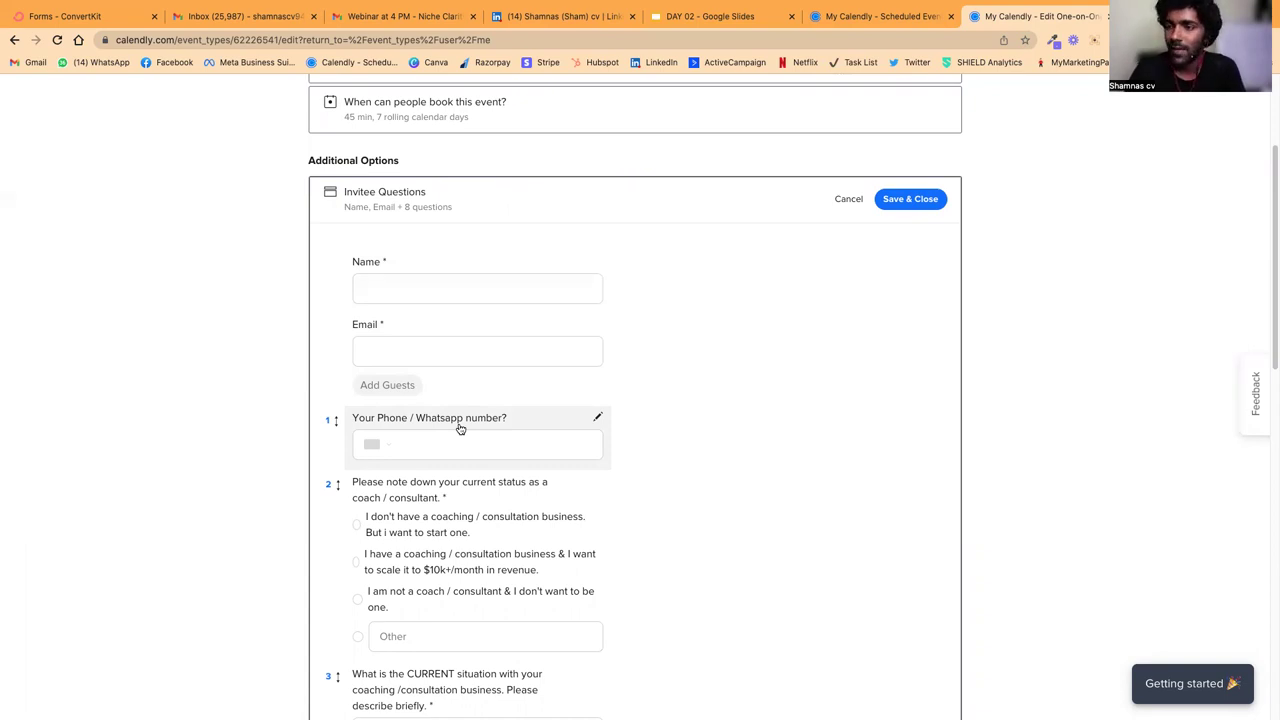
scroll(460, 428, down, 1)
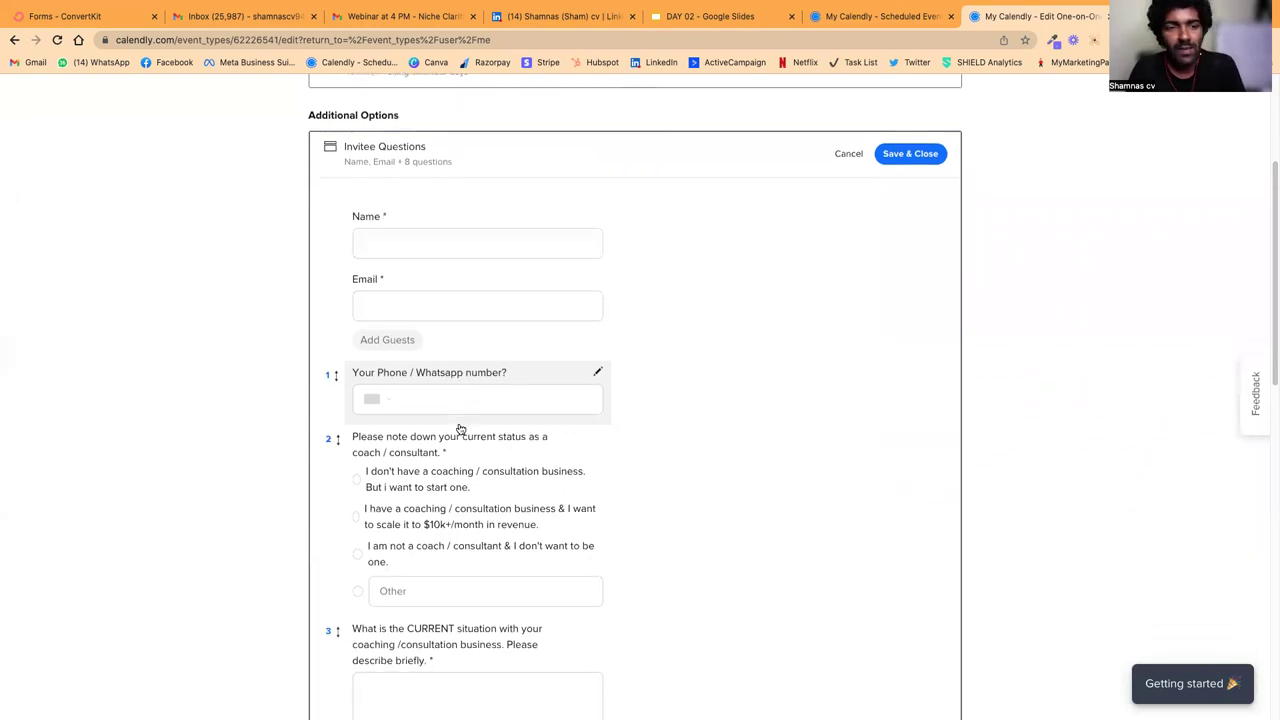
scroll(394, 220, down, 2)
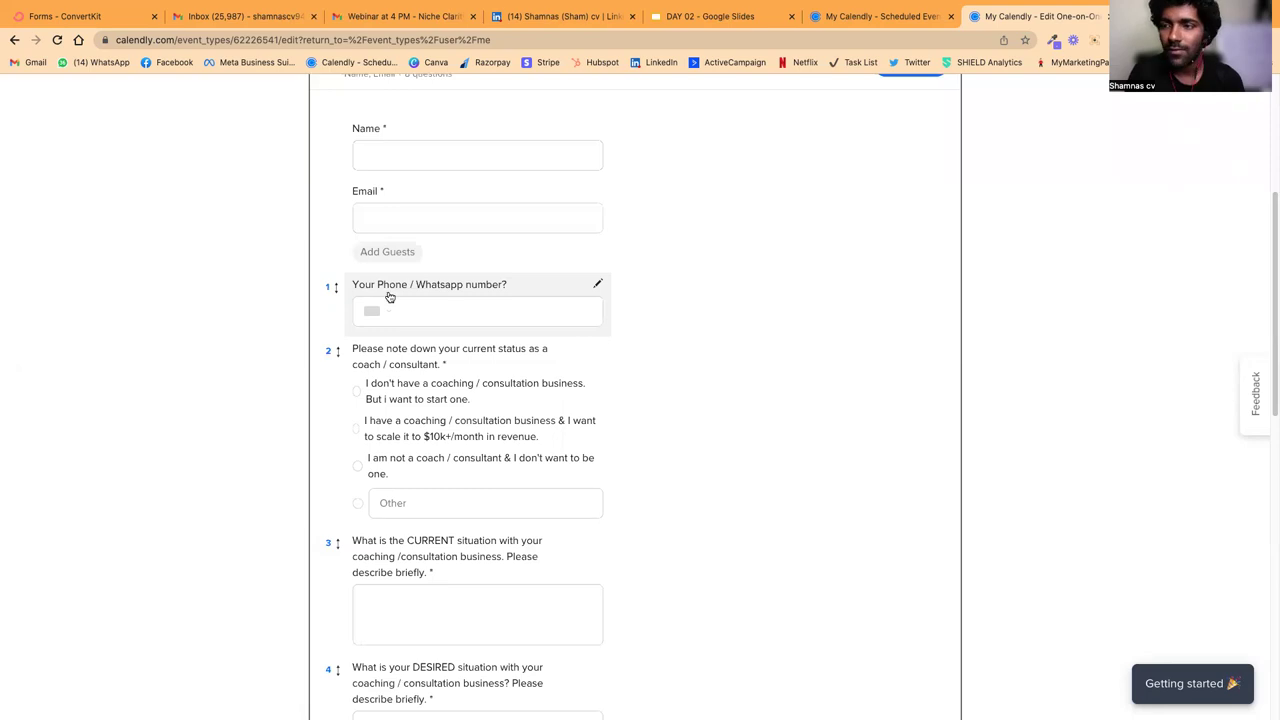
scroll(389, 297, down, 1)
scroll(365, 350, down, 2)
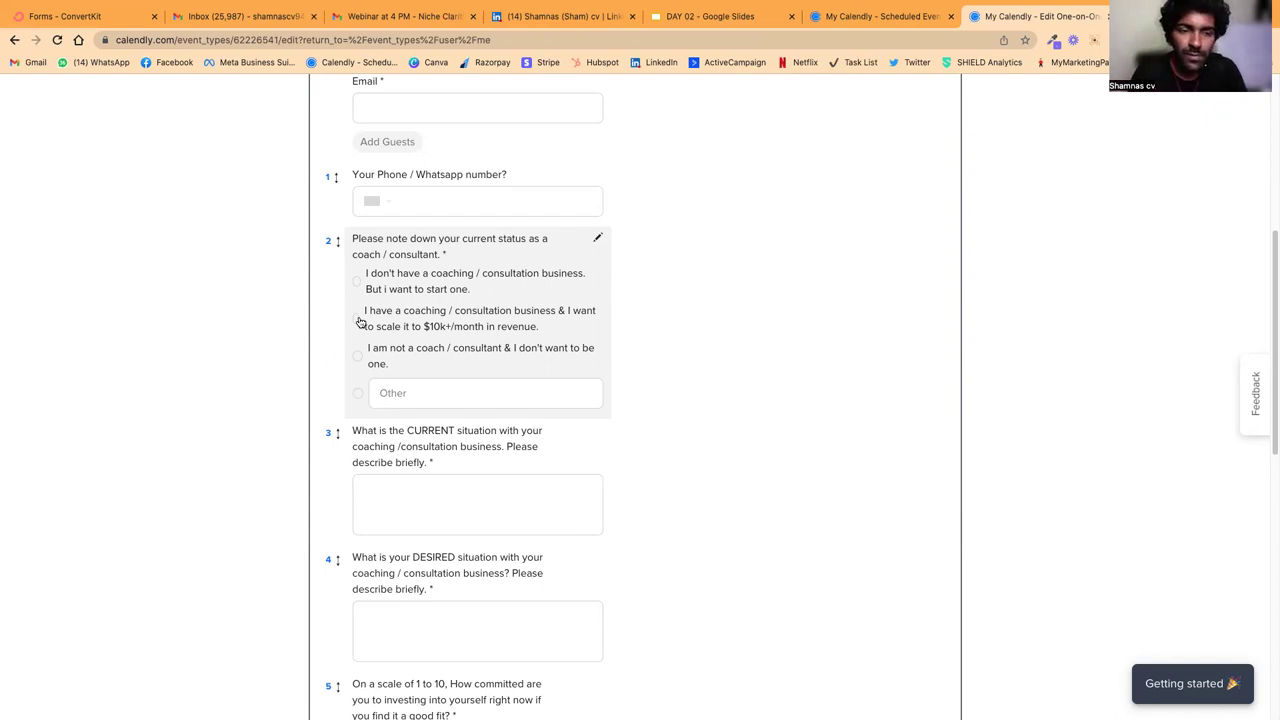
scroll(360, 322, down, 3)
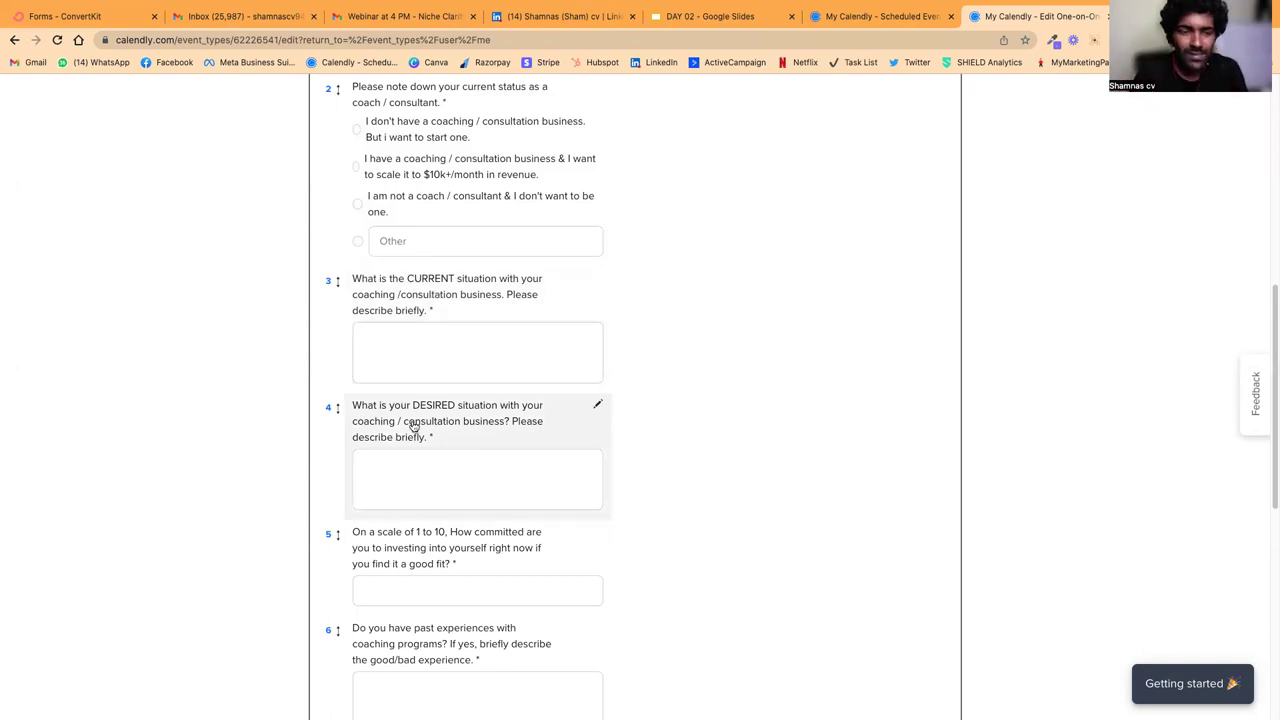
scroll(428, 420, down, 2)
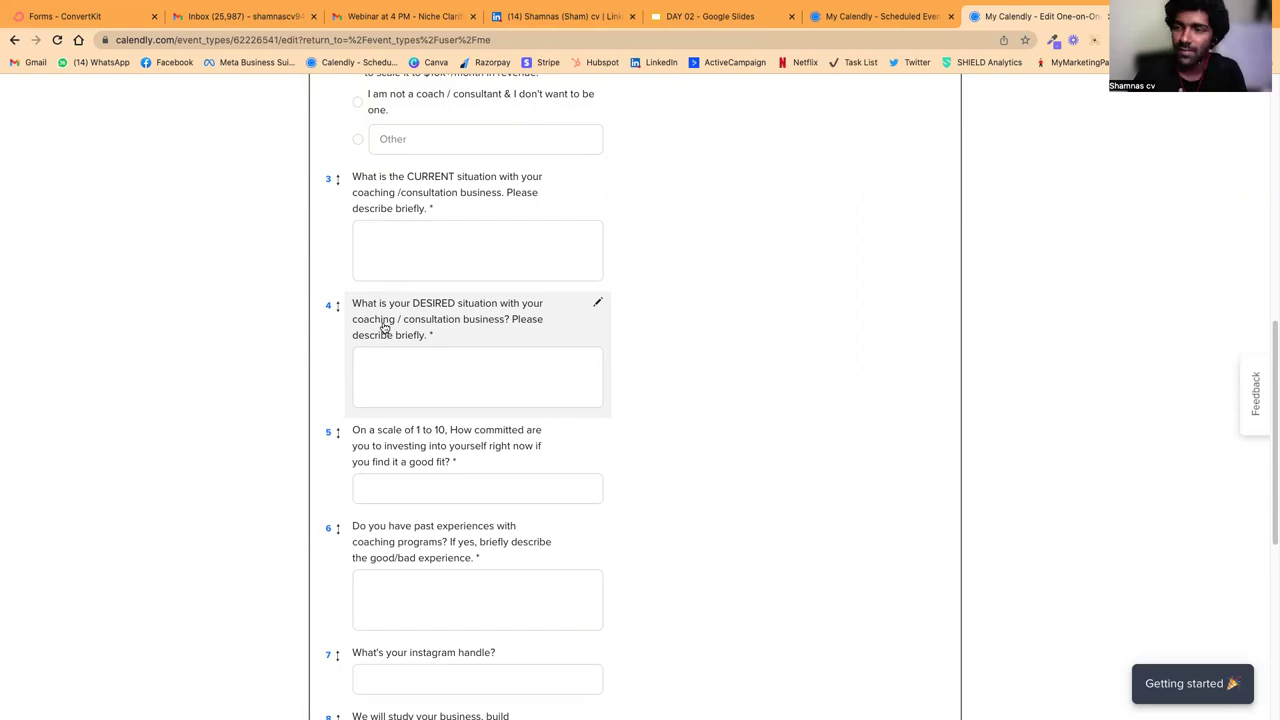
scroll(384, 328, down, 3)
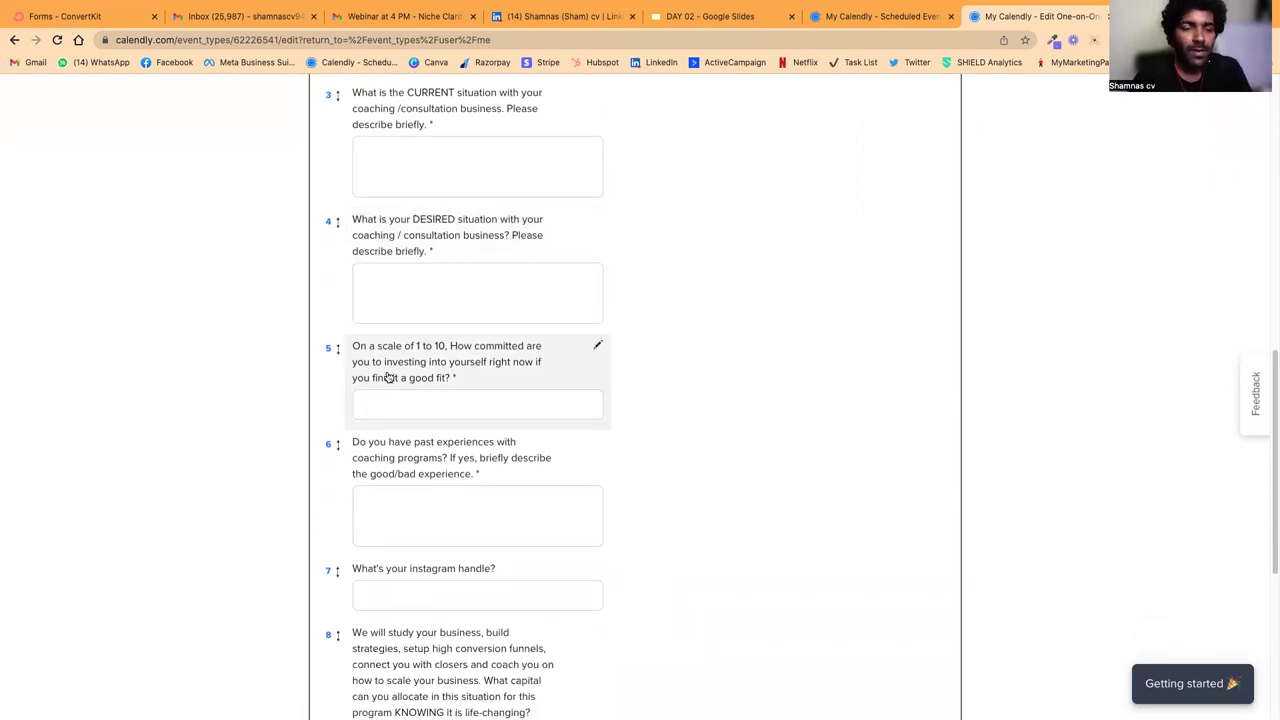
scroll(388, 377, down, 2)
scroll(388, 377, down, 1)
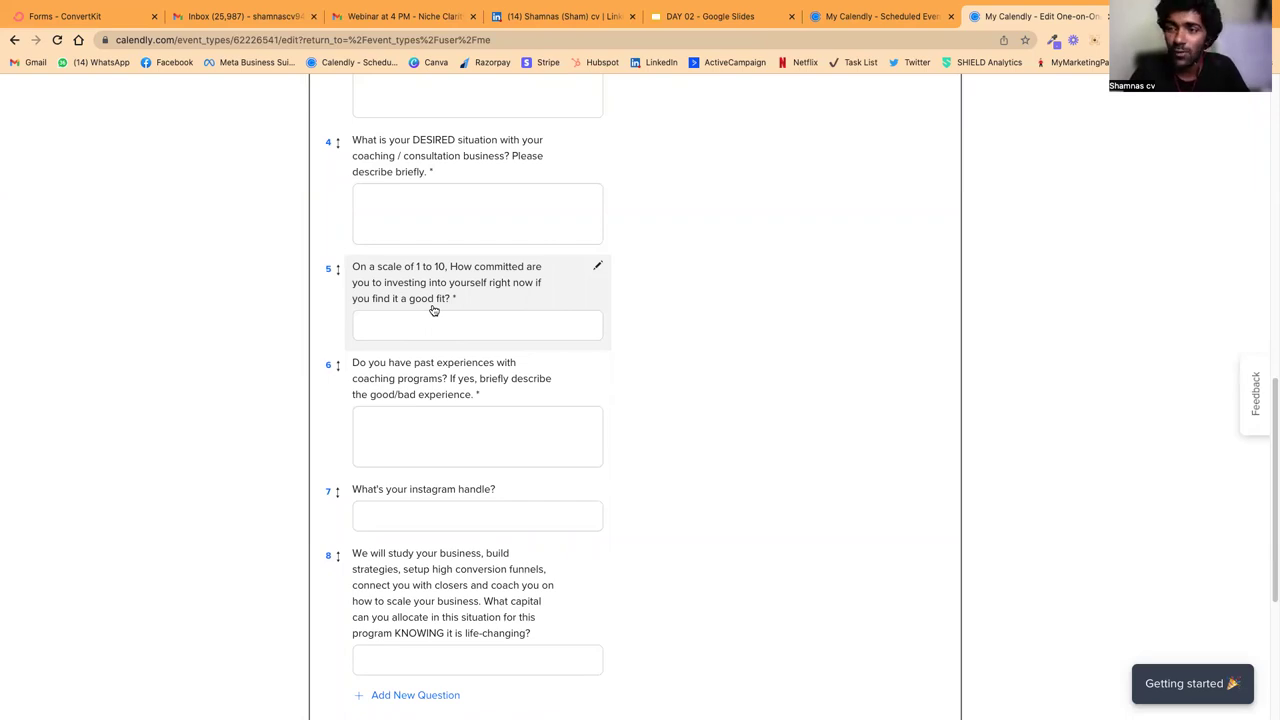
scroll(433, 309, down, 2)
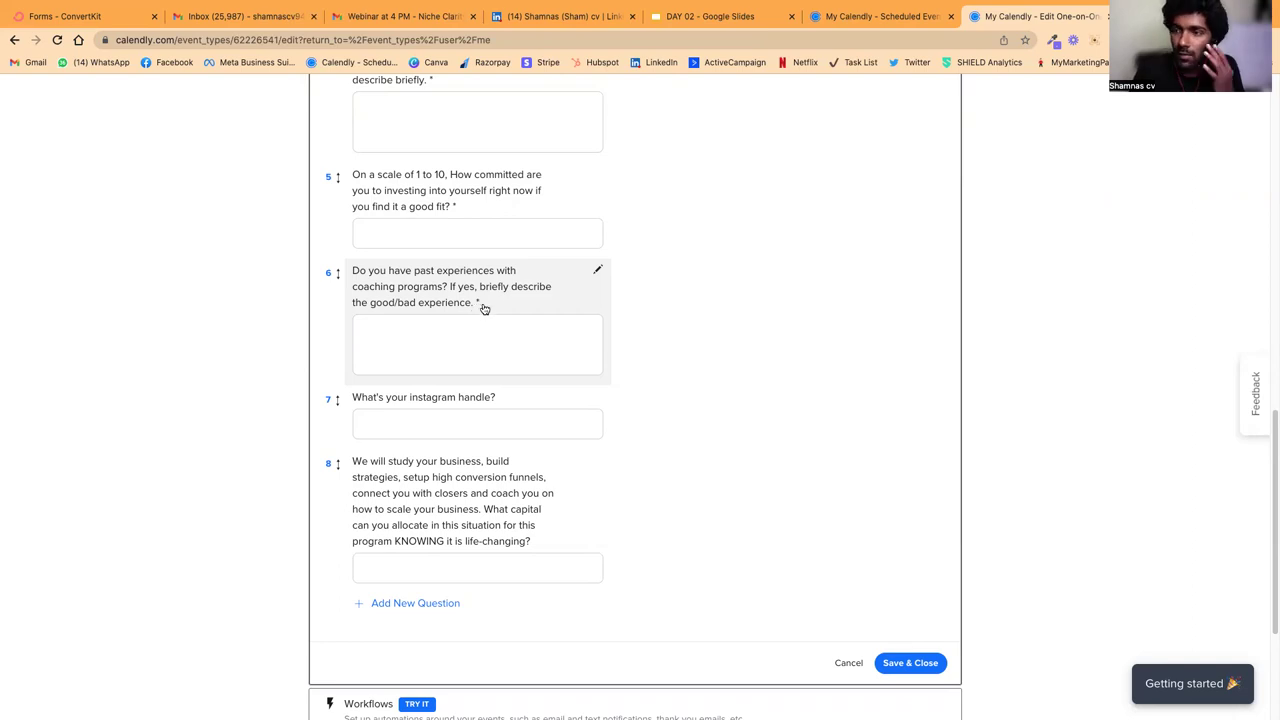
scroll(482, 306, down, 3)
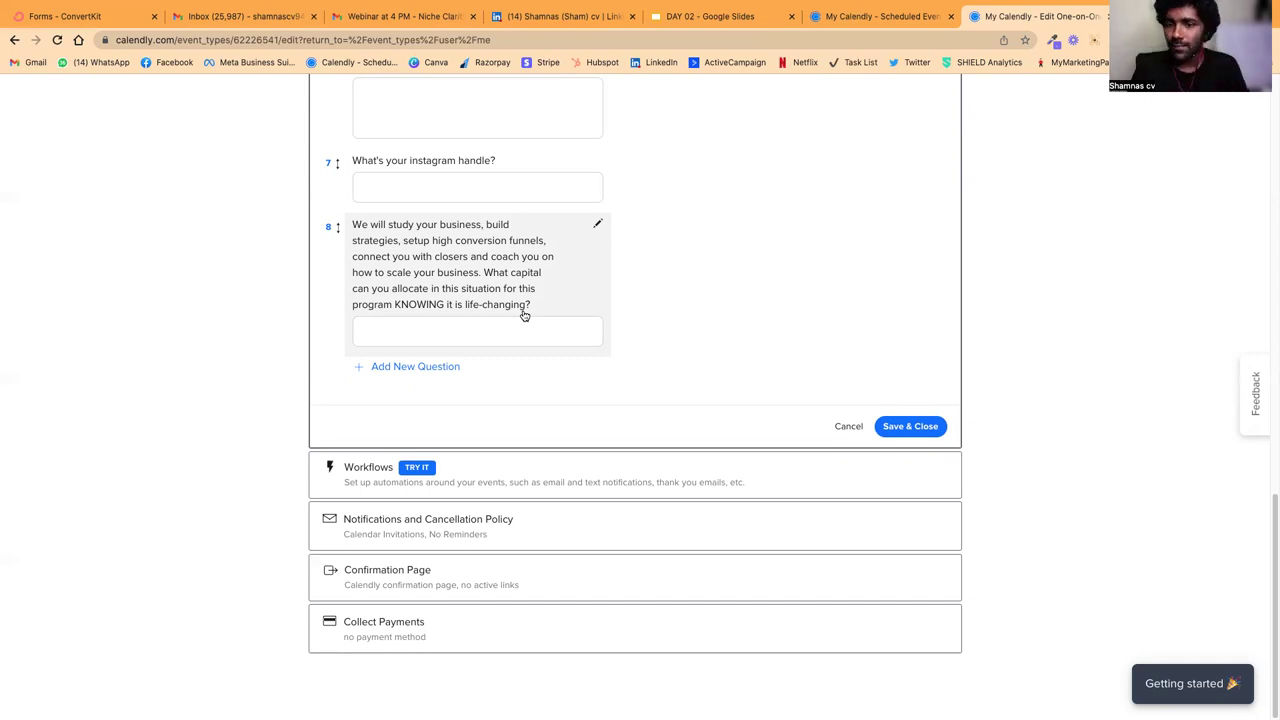
Step: Go back over the Strategy Session's invitee questions, from the phone number question to the capital allocation question
scroll(517, 200, up, 3)
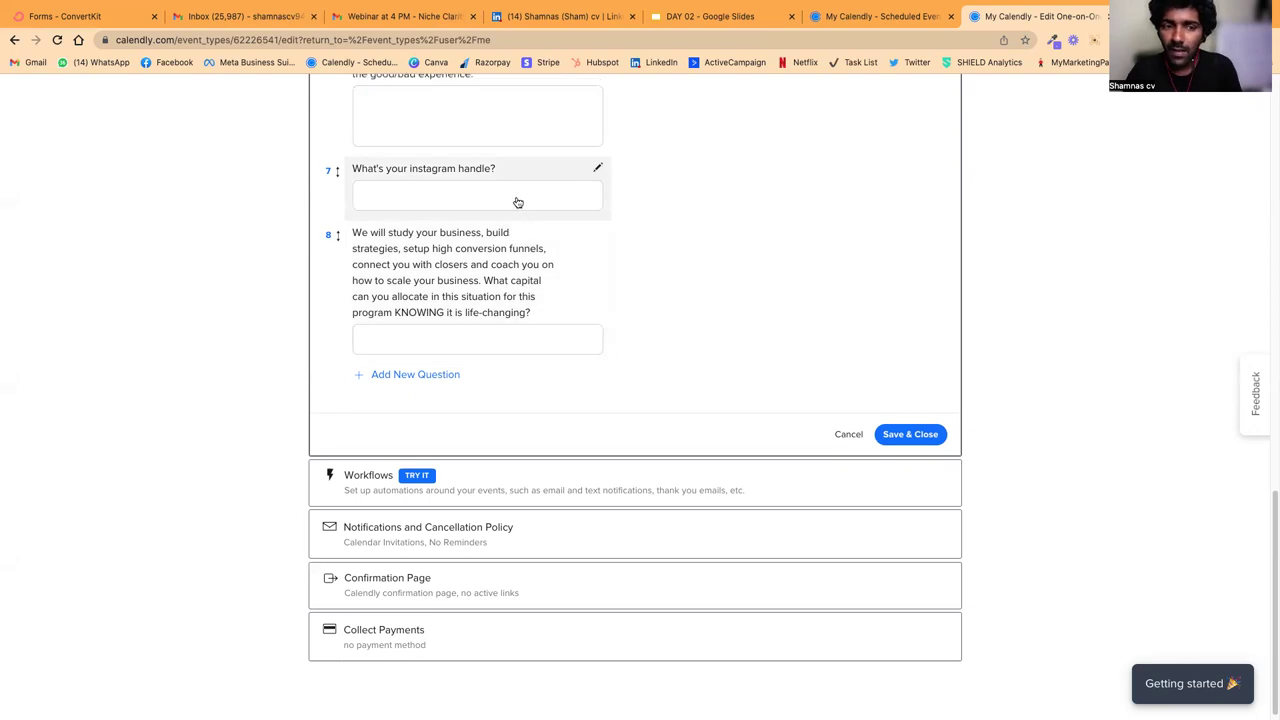
scroll(493, 265, up, 1)
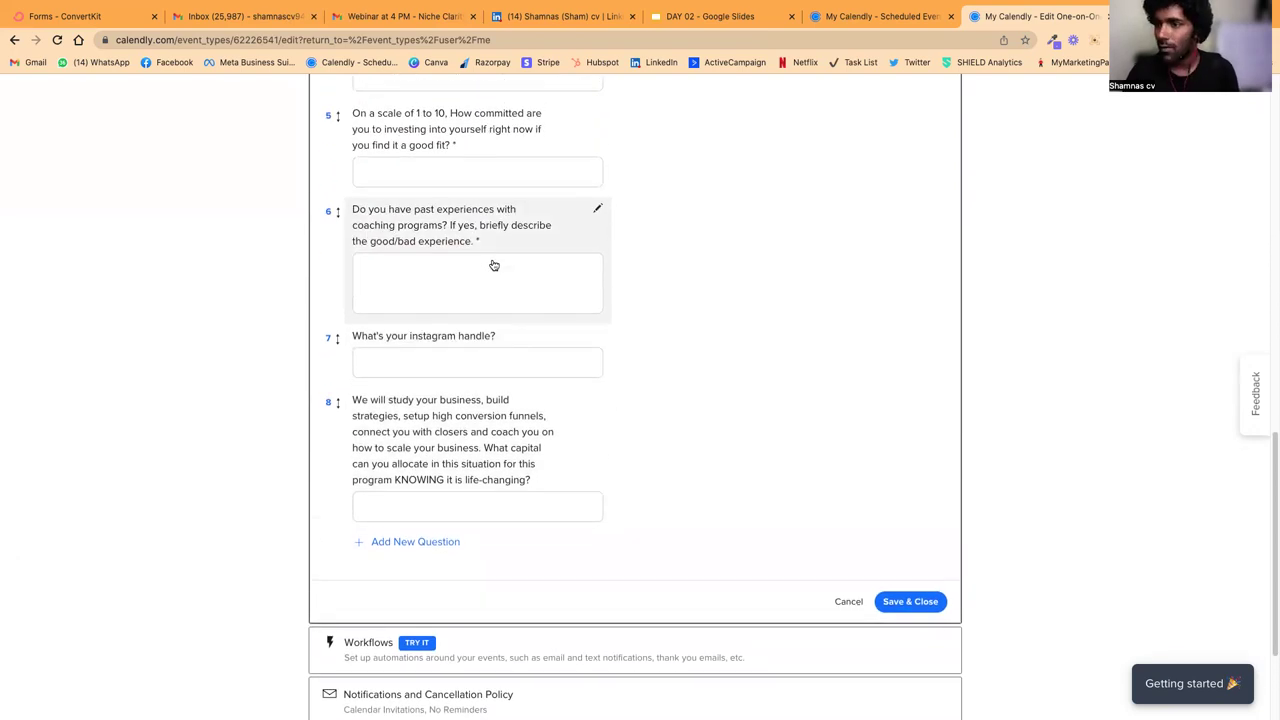
scroll(498, 265, up, 5)
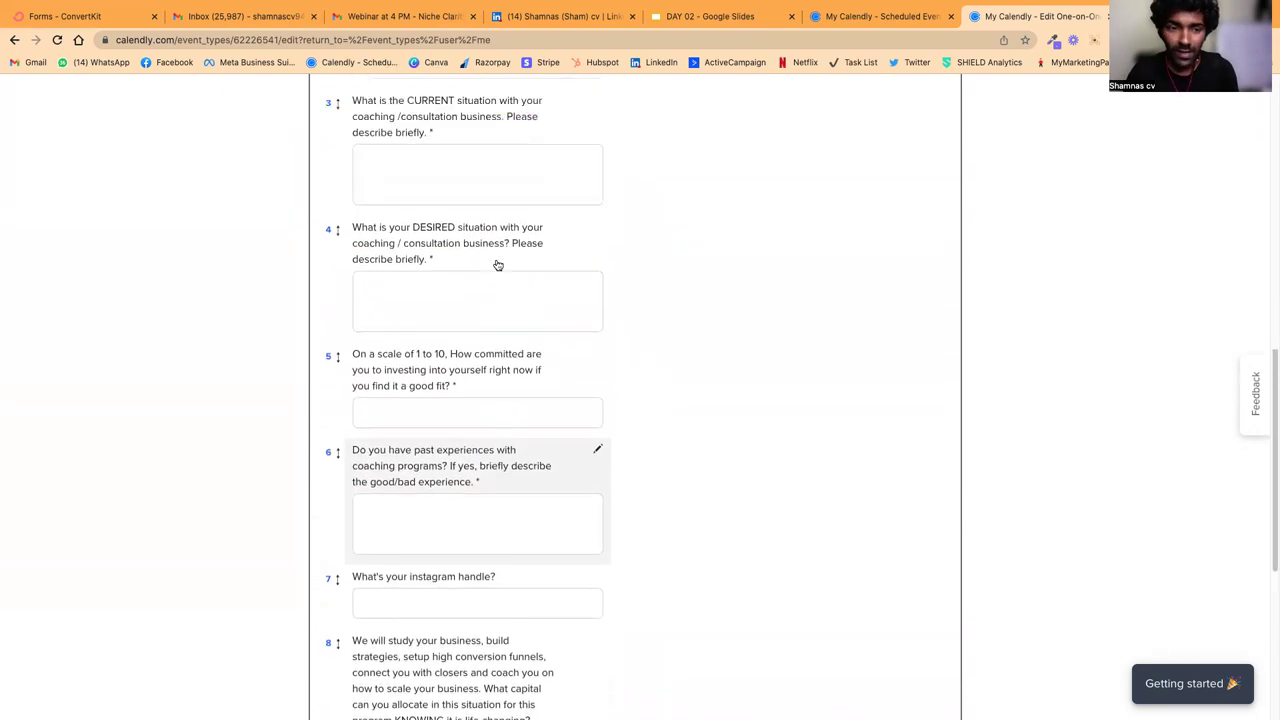
scroll(498, 265, up, 7)
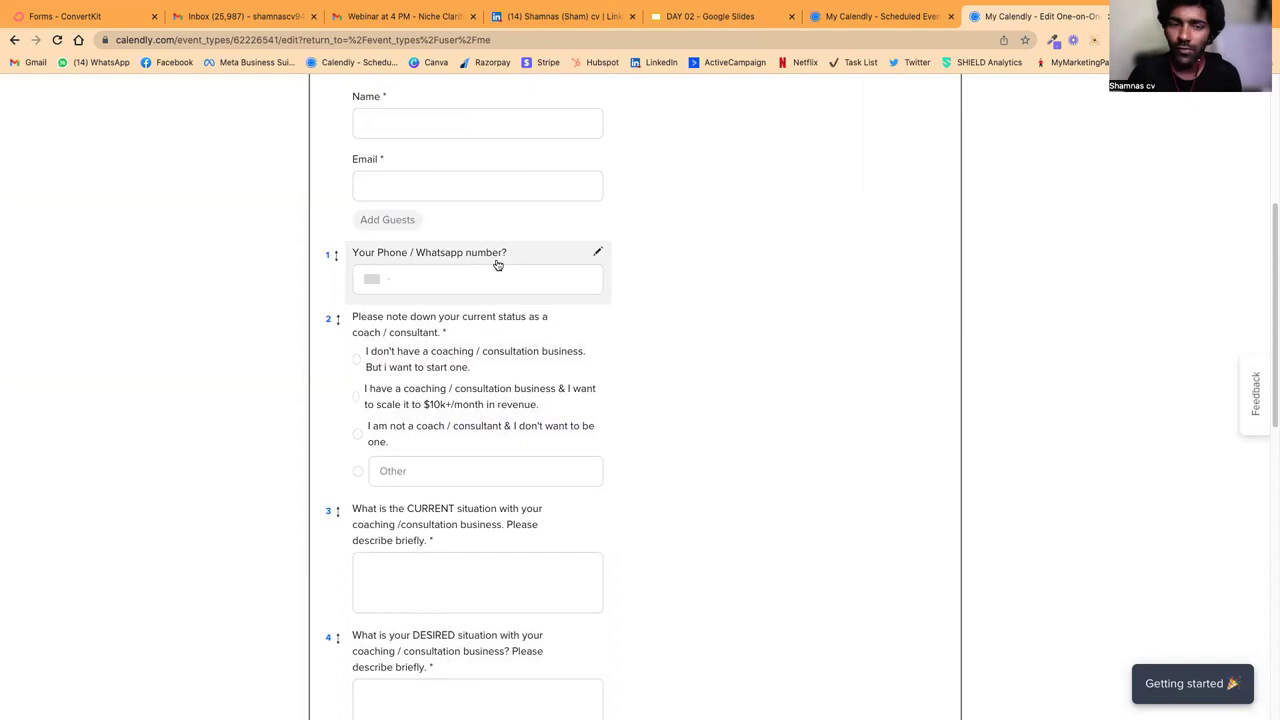
scroll(498, 265, down, 9)
scroll(498, 265, down, 8)
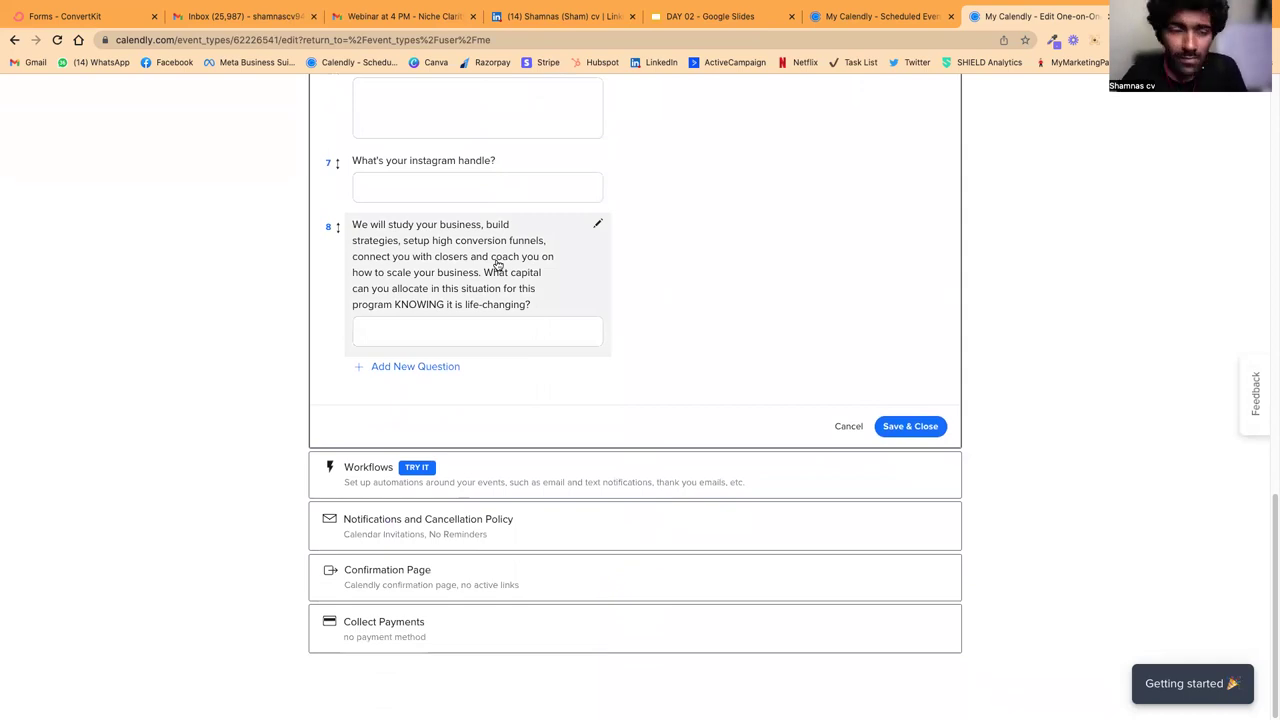
scroll(767, 209, up, 2)
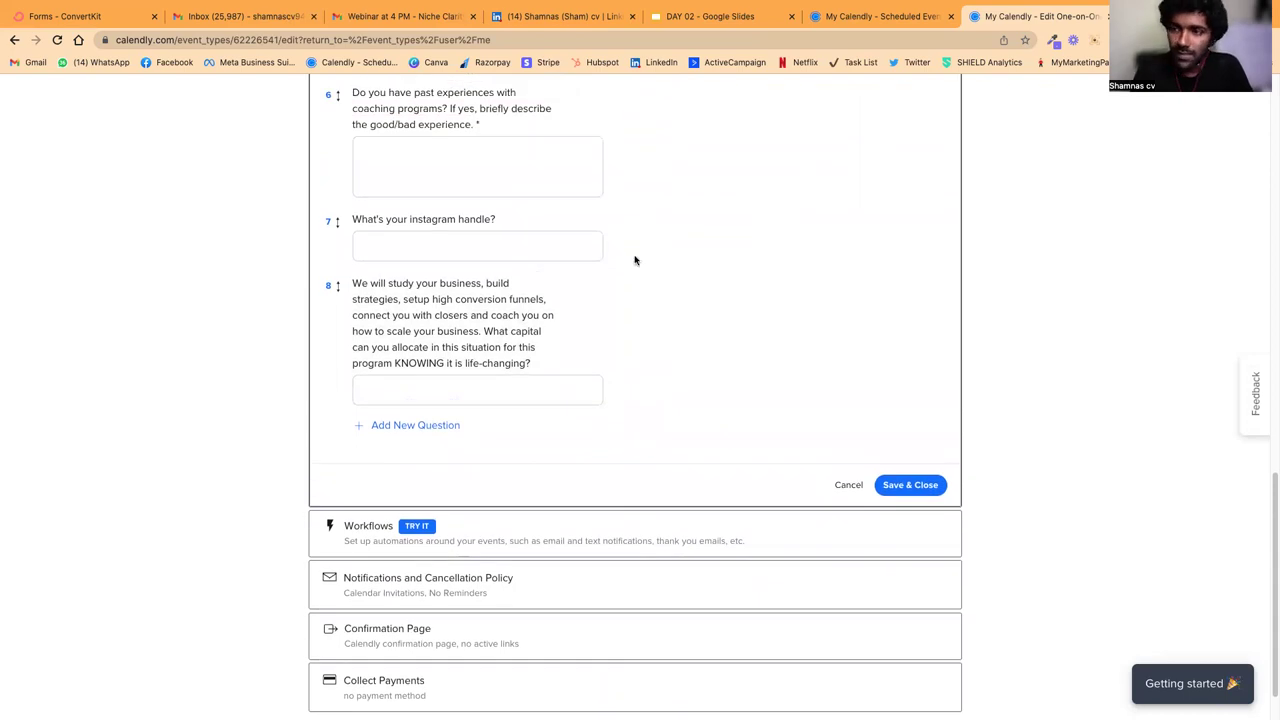
scroll(634, 260, up, 10)
scroll(634, 260, up, 4)
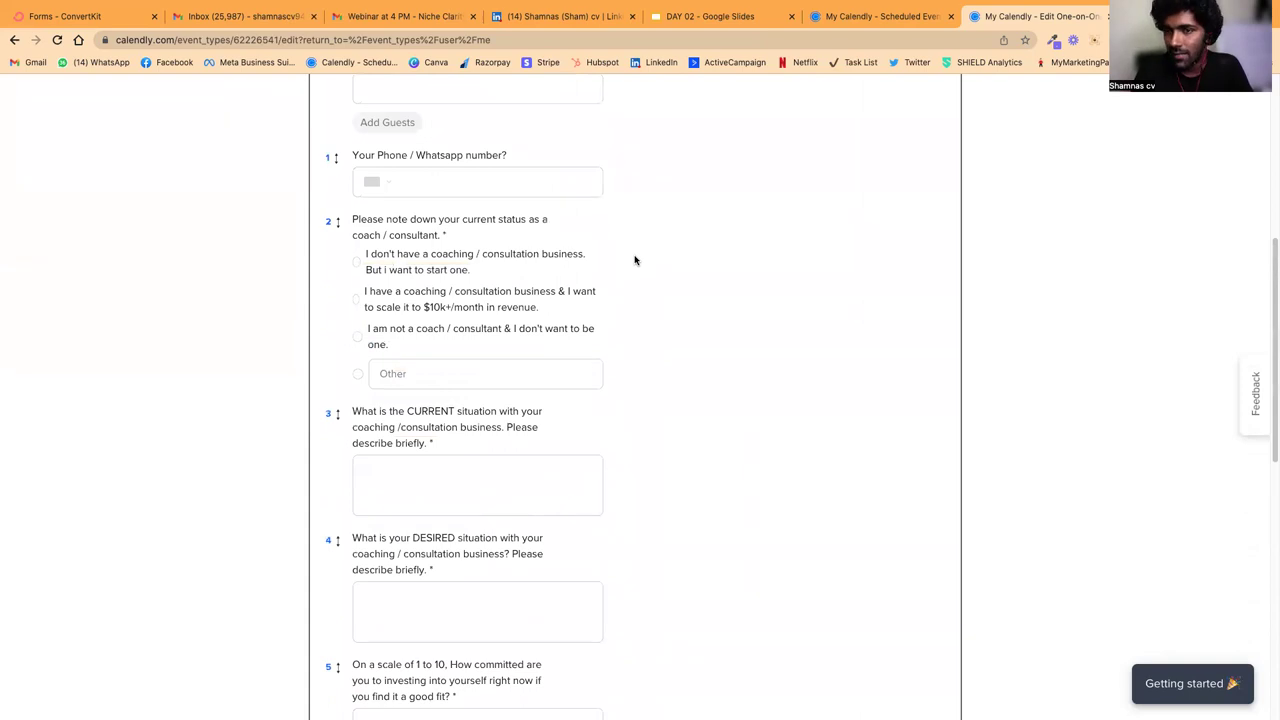
scroll(634, 260, down, 15)
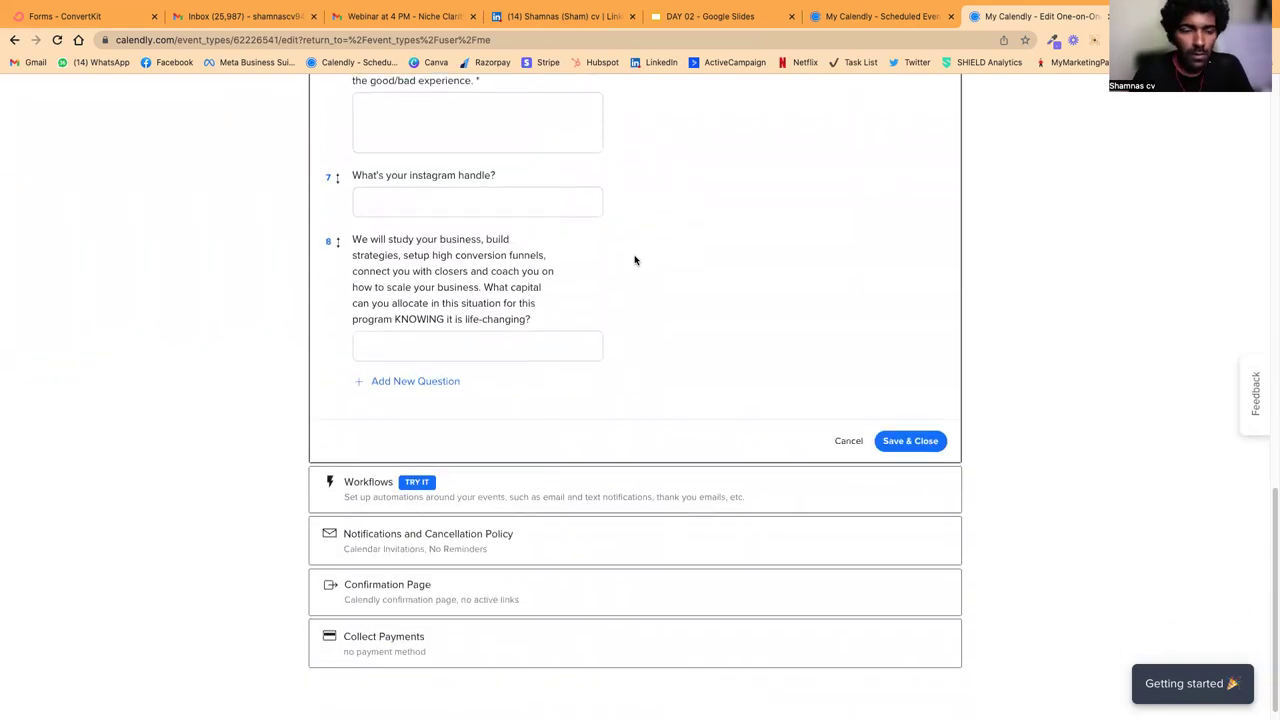
Step: Review the Strategy Session's notification, confirmation page and payment collection settings, then return to the event types overview
click(414, 526)
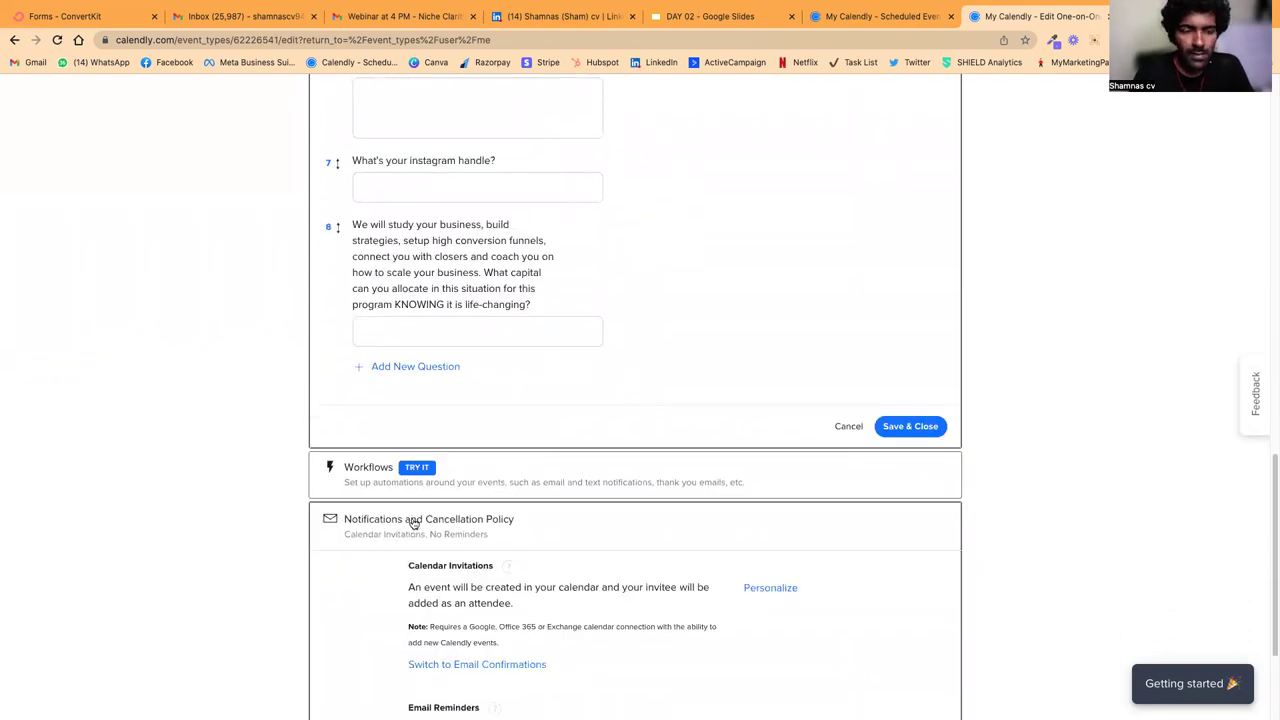
scroll(440, 400, down, 2)
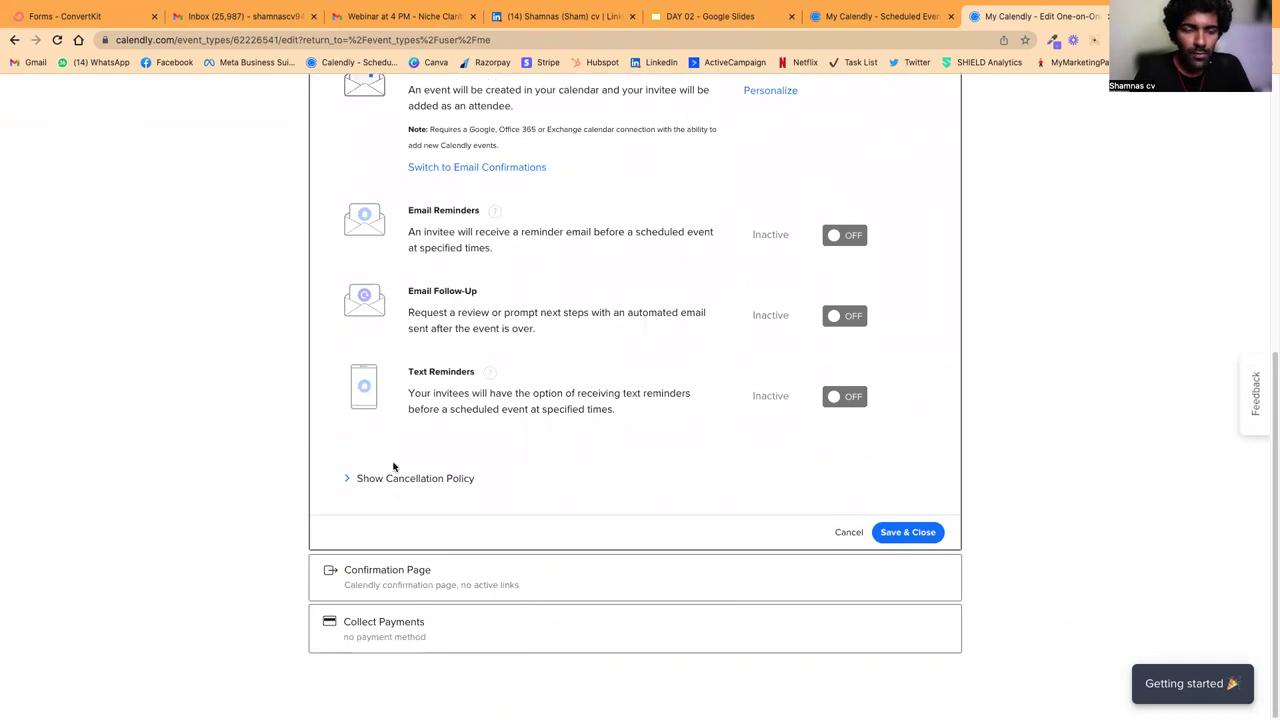
click(397, 571)
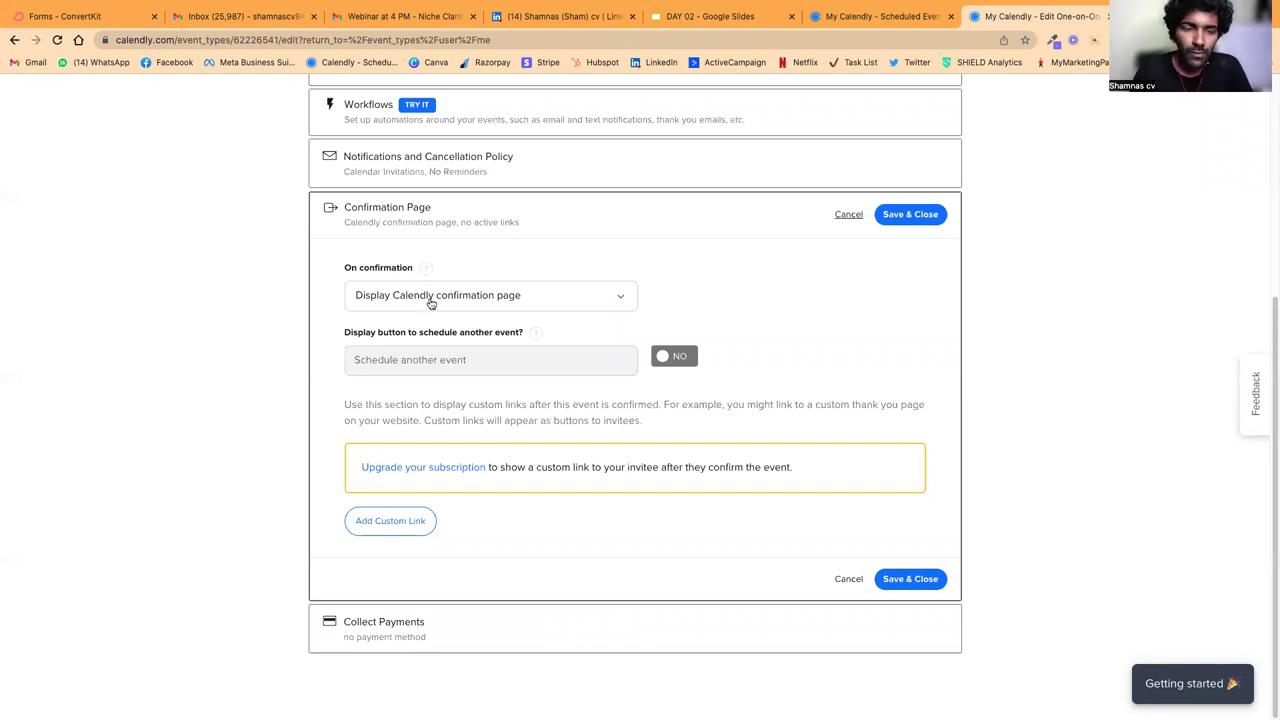
click(380, 630)
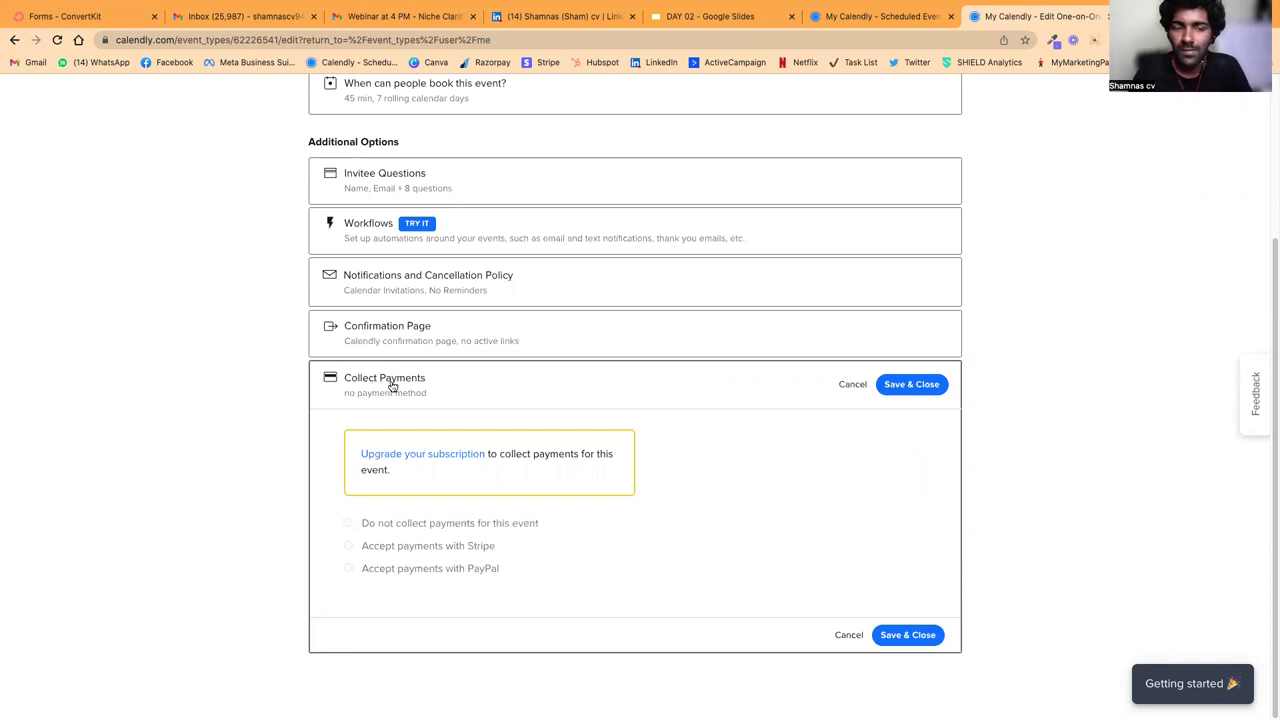
scroll(391, 386, up, 3)
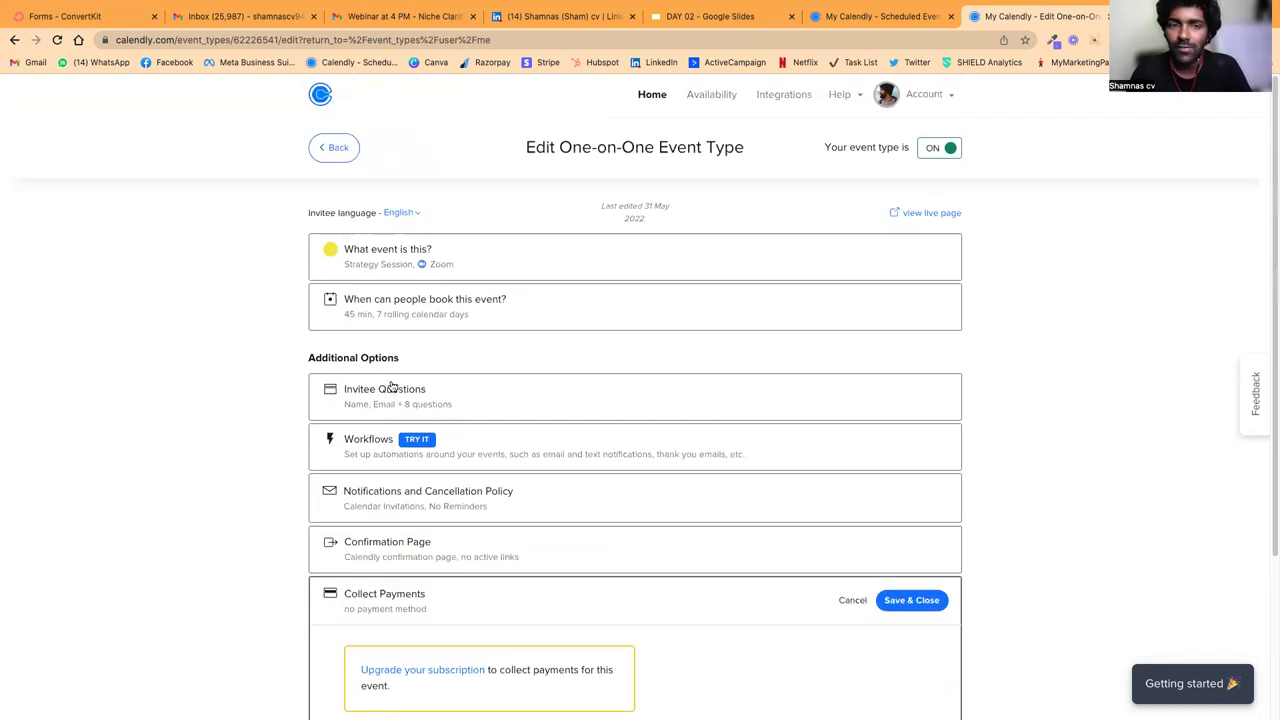
click(336, 152)
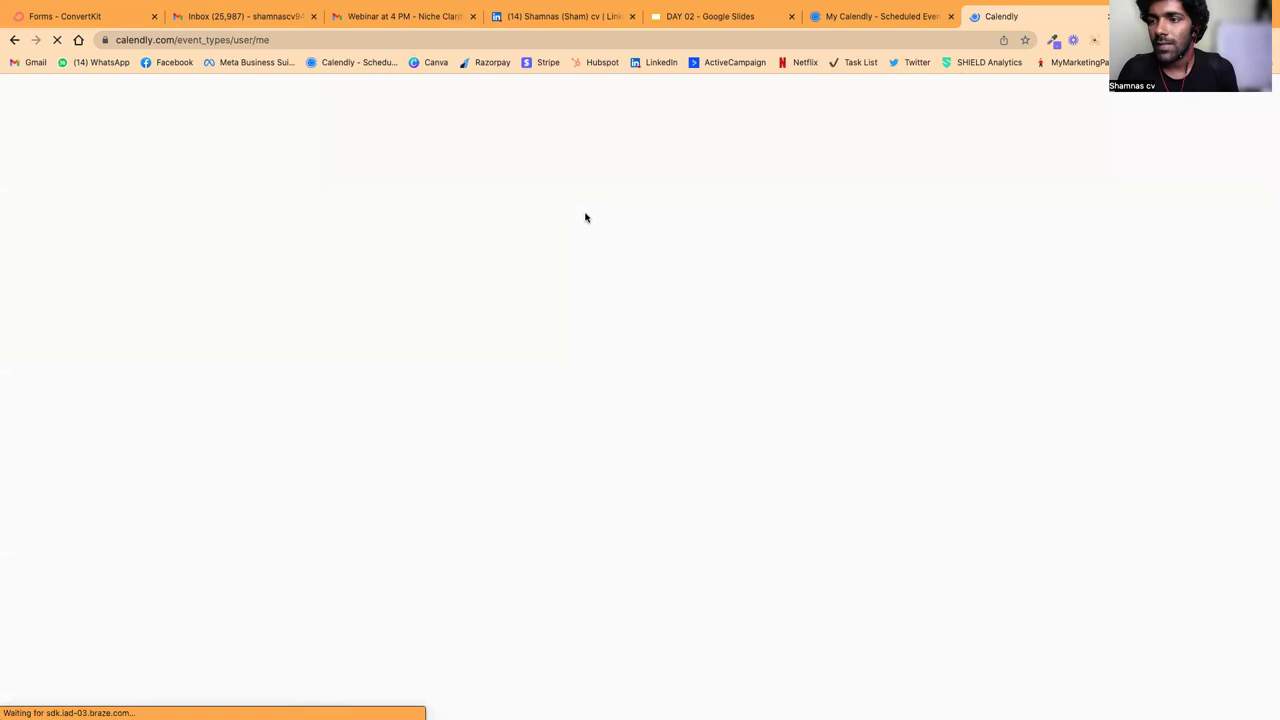